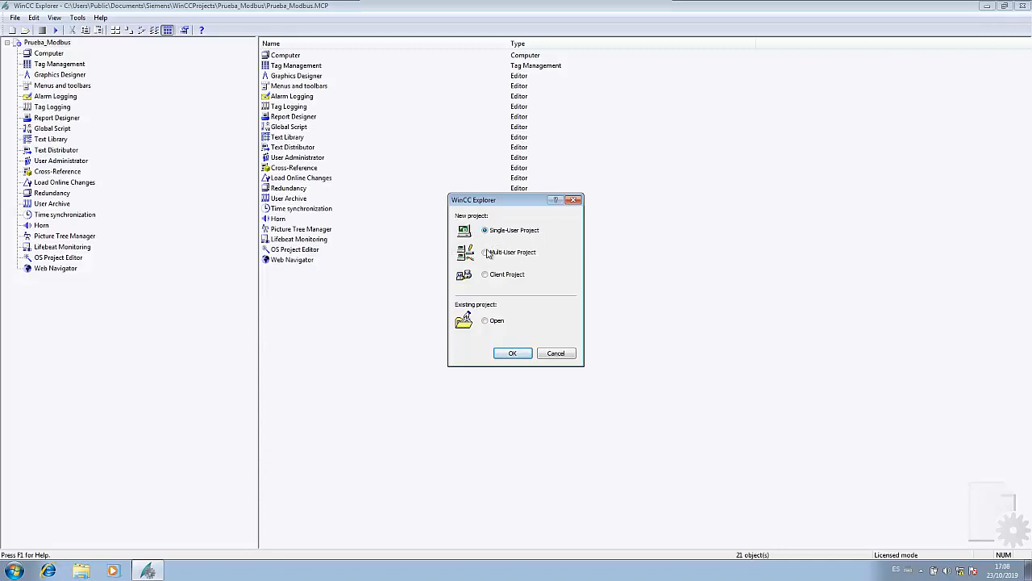
Create a new single-user project named Test_Project in the default WinCCProjects path, with a subfolder of the same name
{"action": "left_click", "coordinate": [513, 354]}
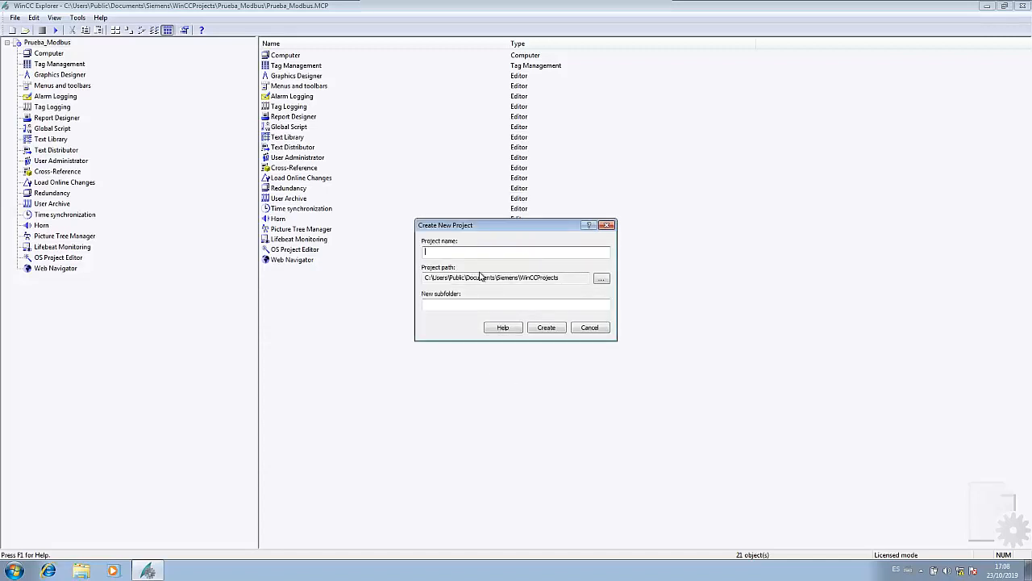
{"action": "type", "text": "Test_Project"}
{"action": "left_click", "coordinate": [603, 279]}
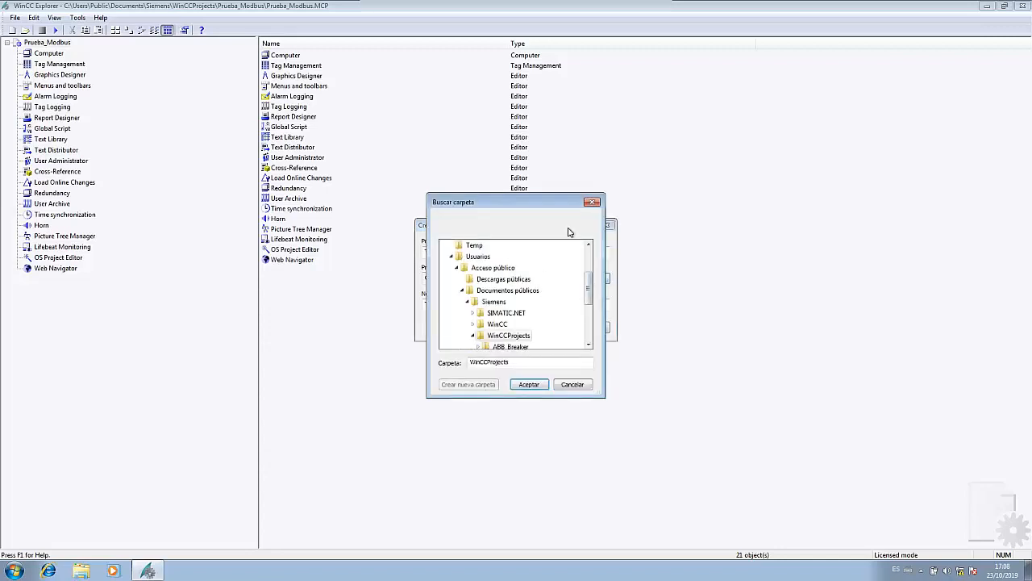
{"action": "left_click", "coordinate": [591, 202]}
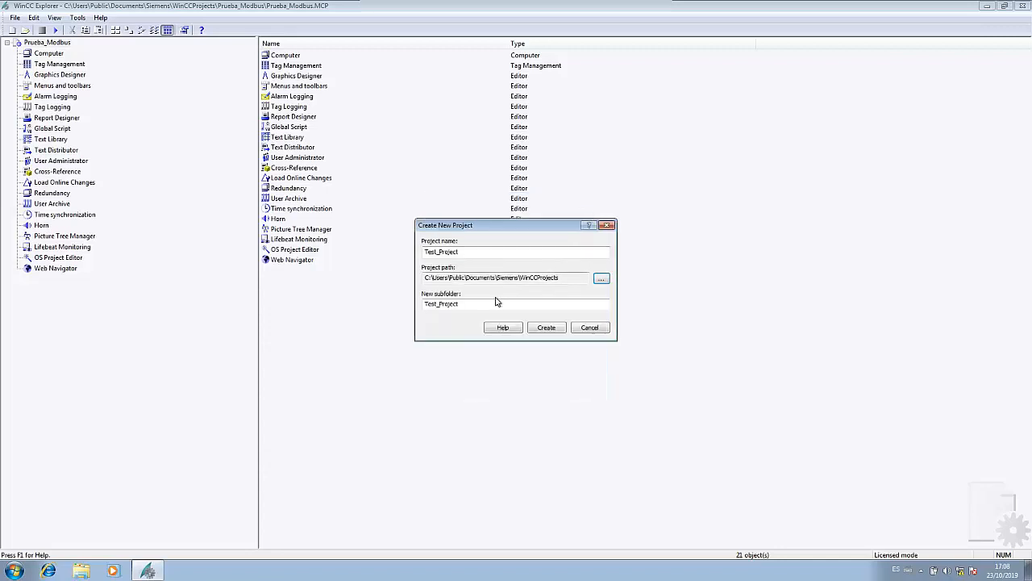
{"action": "left_click", "coordinate": [466, 304]}
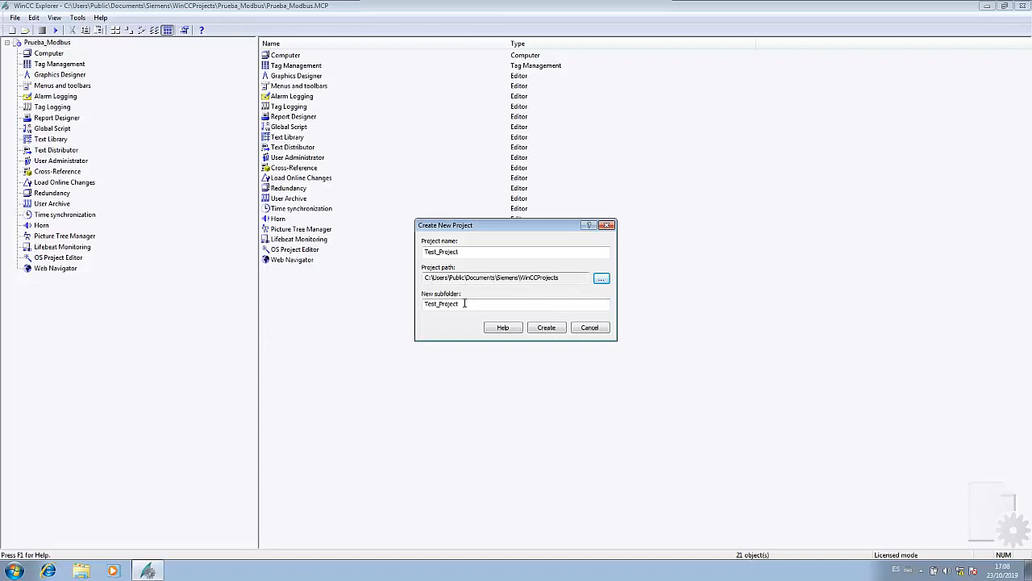
{"action": "left_click", "coordinate": [542, 329]}
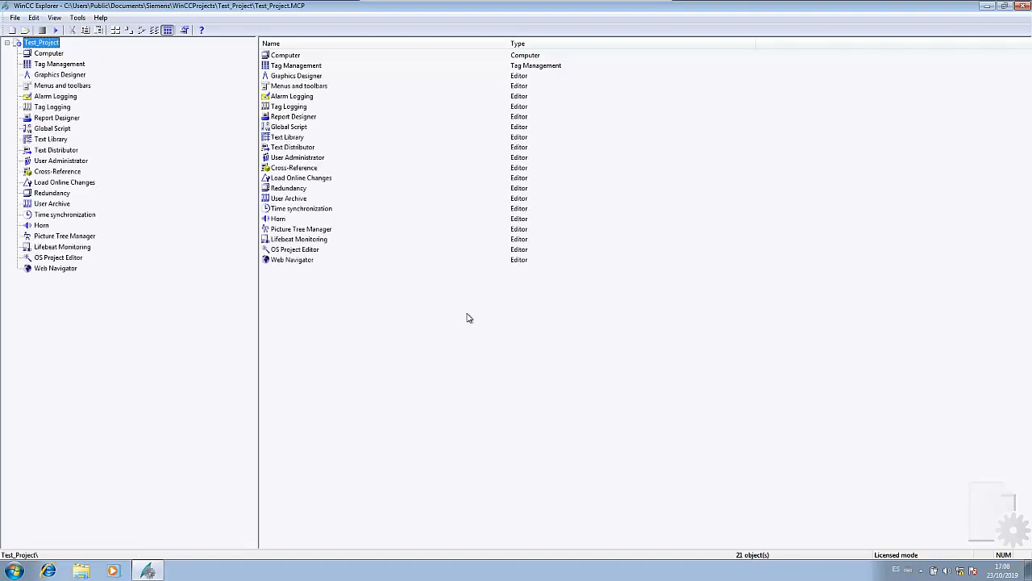
Open the Tag Management editor of Test_Project and expand its internal tags
{"action": "left_click", "coordinate": [53, 63]}
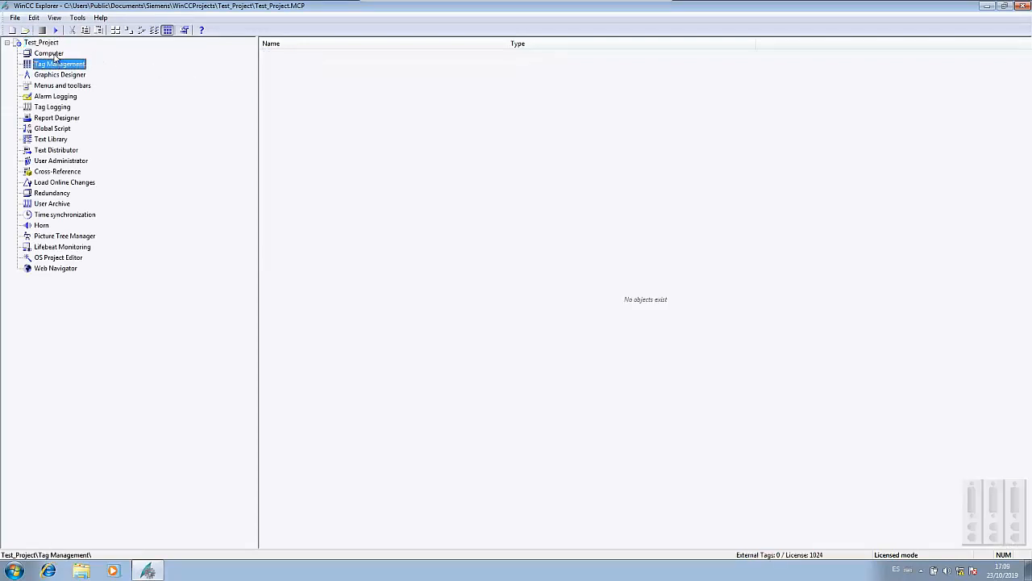
{"action": "left_click", "coordinate": [52, 53]}
{"action": "left_click", "coordinate": [52, 64]}
{"action": "left_click", "coordinate": [48, 86]}
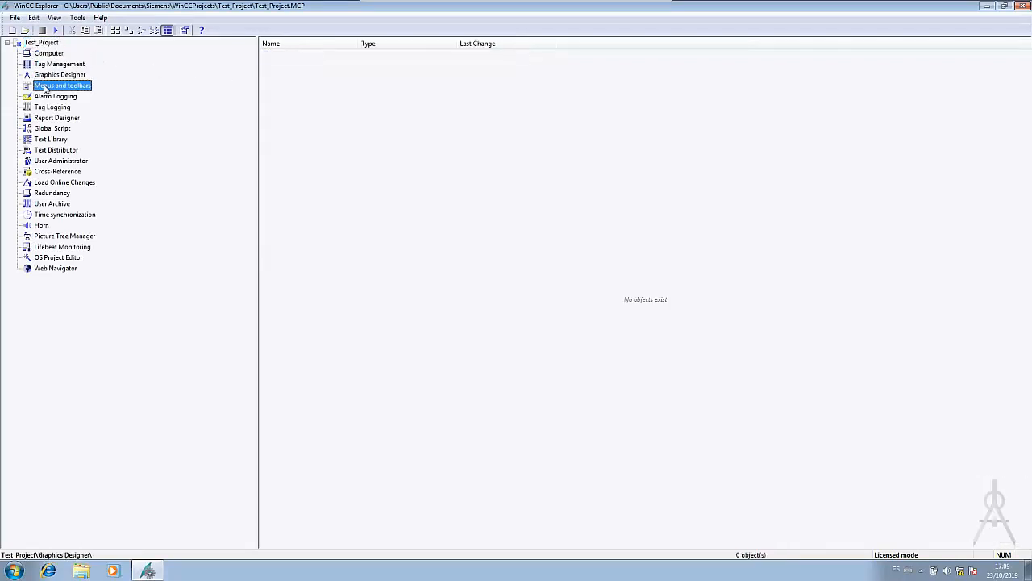
{"action": "left_click", "coordinate": [45, 107]}
{"action": "left_click", "coordinate": [49, 97]}
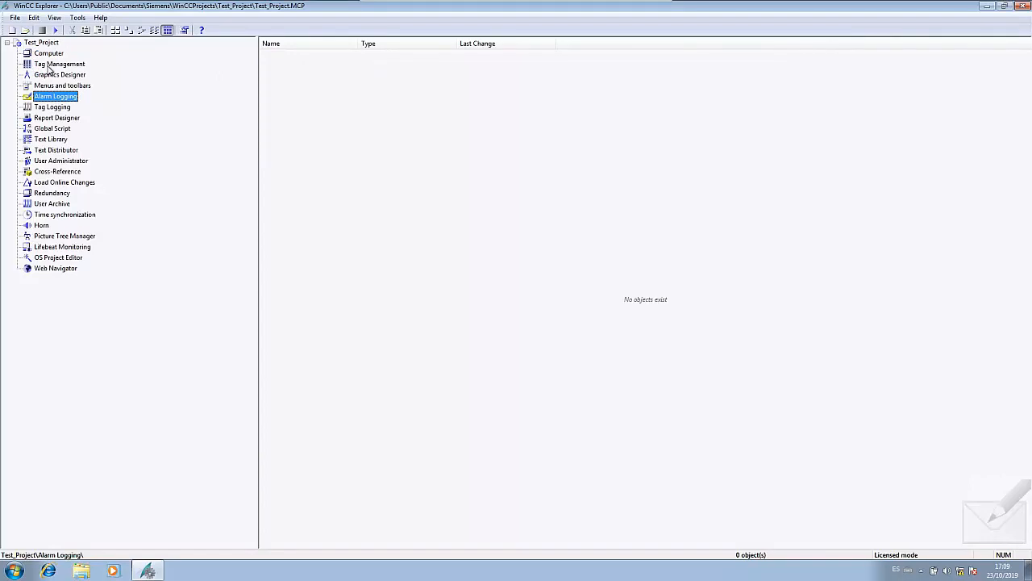
{"action": "left_click", "coordinate": [49, 67]}
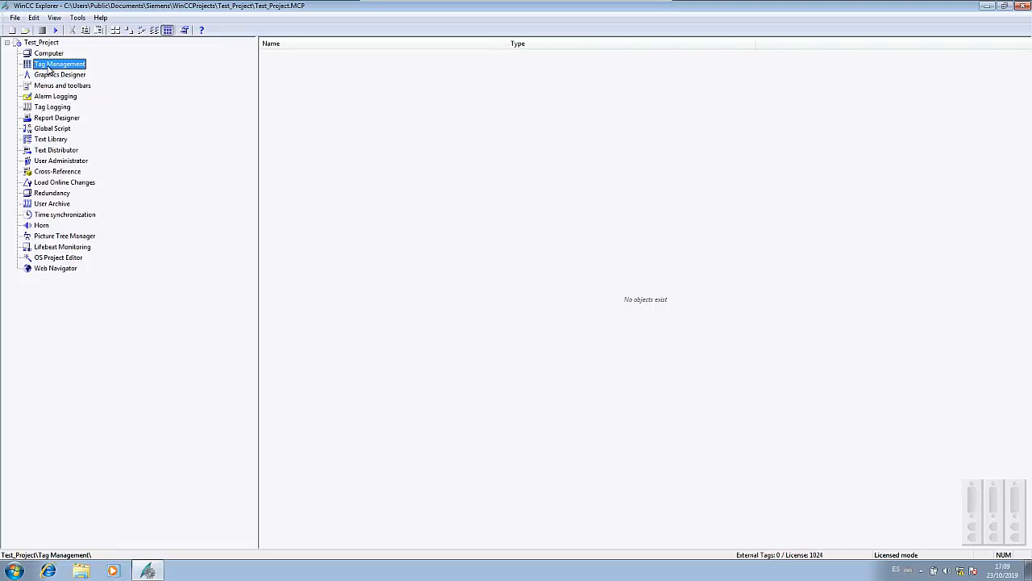
{"action": "double_click", "coordinate": [57, 64]}
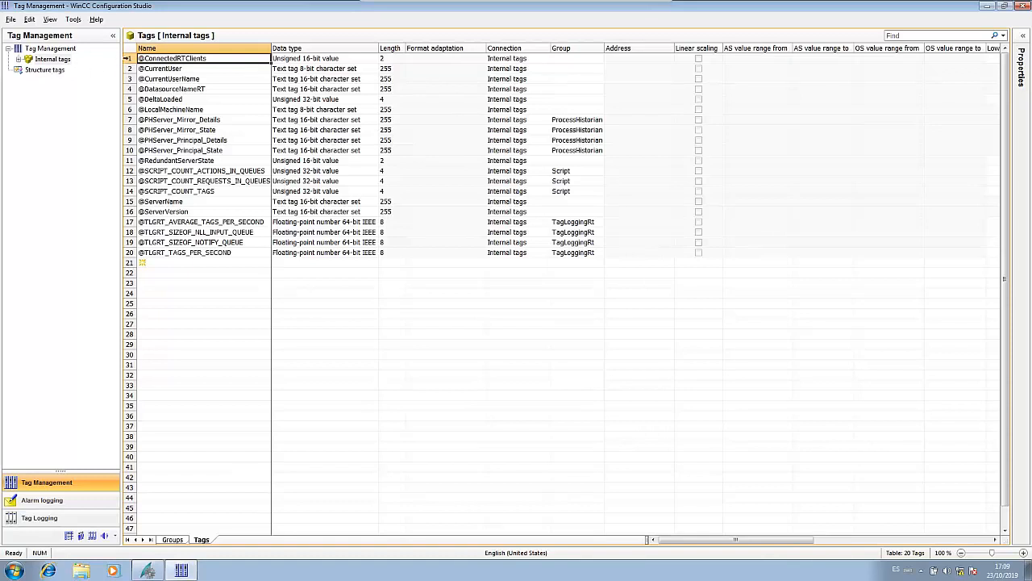
{"action": "left_click", "coordinate": [18, 62]}
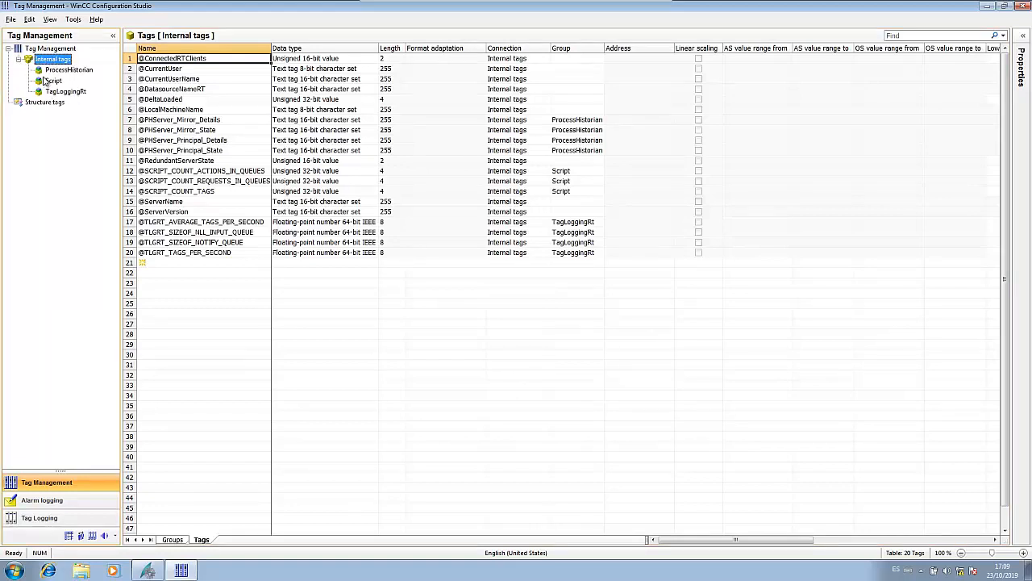
Add the SIMATIC S7-1200, S7-1500 Channel communication driver to Tag Management
{"action": "left_click", "coordinate": [50, 50]}
{"action": "right_click", "coordinate": [49, 52]}
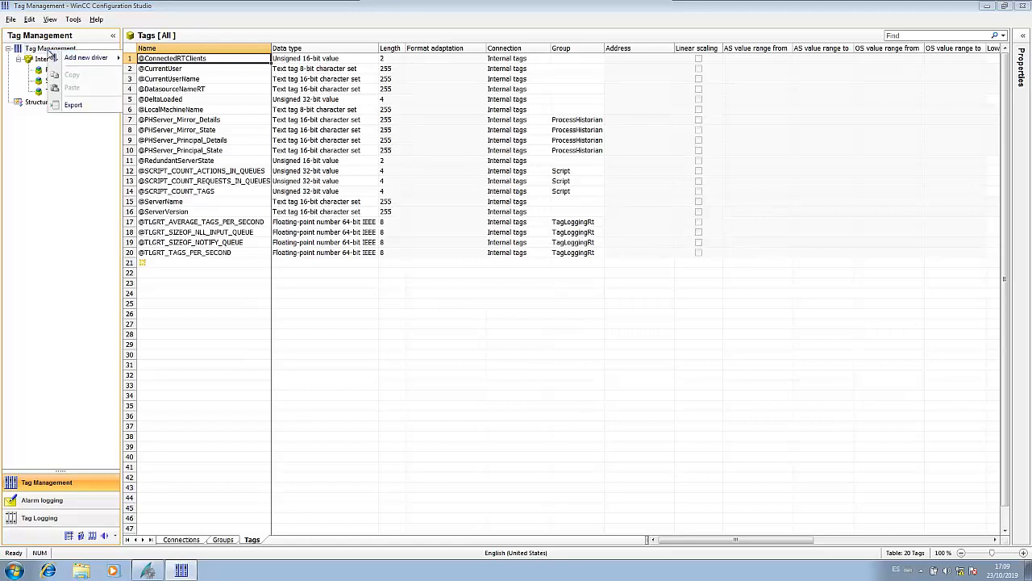
{"action": "mouse_move", "coordinate": [68, 61]}
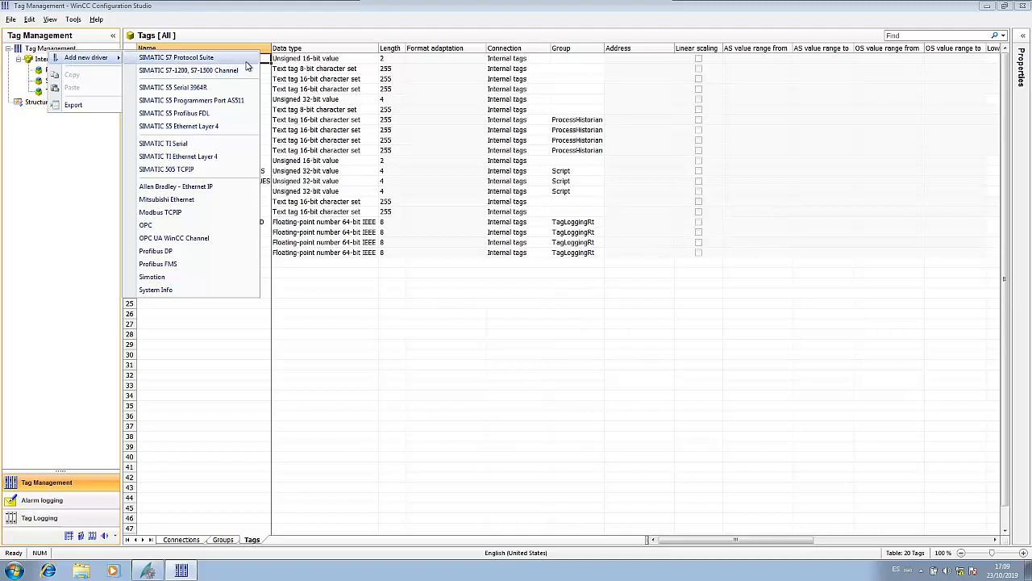
{"action": "left_click", "coordinate": [181, 74]}
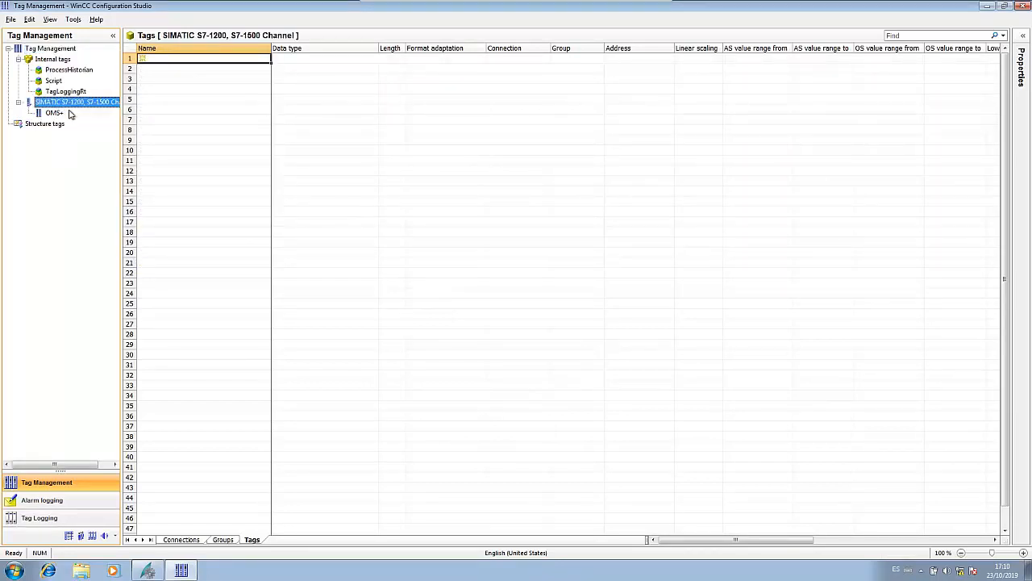
Create a new connection under the OMS+ channel unit and name it PLC_Heat_Chamber
{"action": "left_click", "coordinate": [54, 114]}
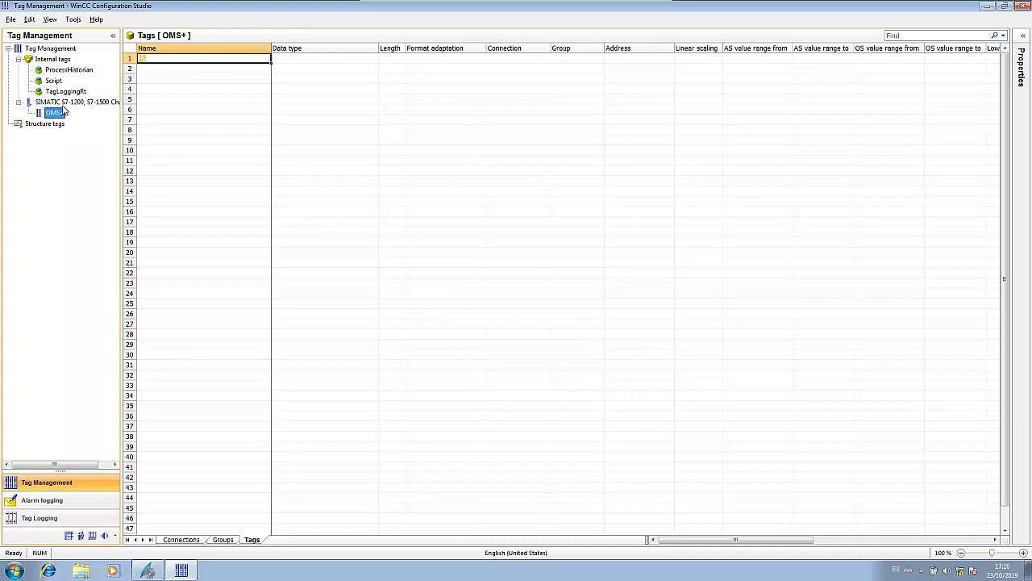
{"action": "right_click", "coordinate": [62, 104]}
{"action": "left_click", "coordinate": [54, 113]}
{"action": "right_click", "coordinate": [54, 114]}
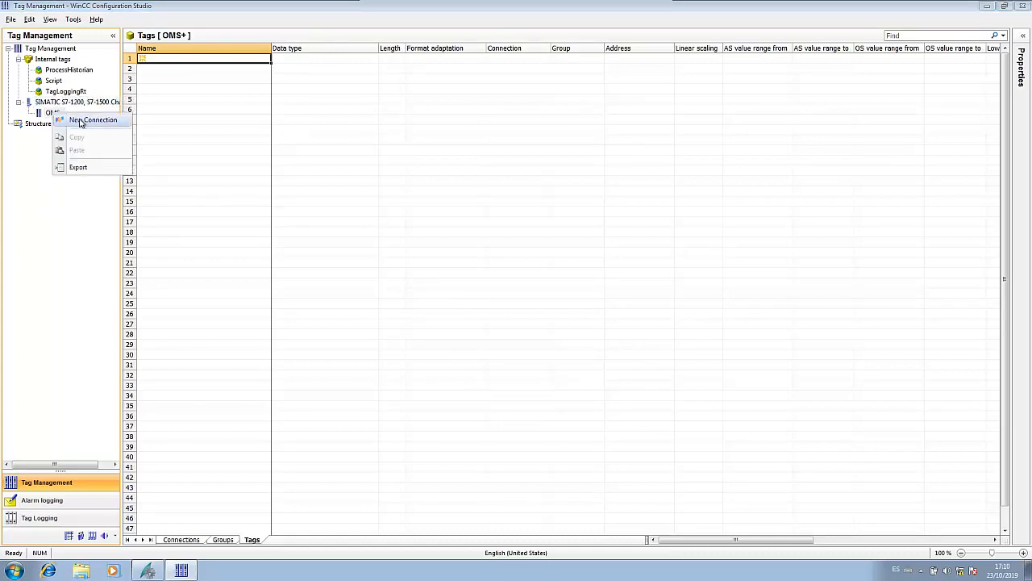
{"action": "left_click", "coordinate": [80, 123]}
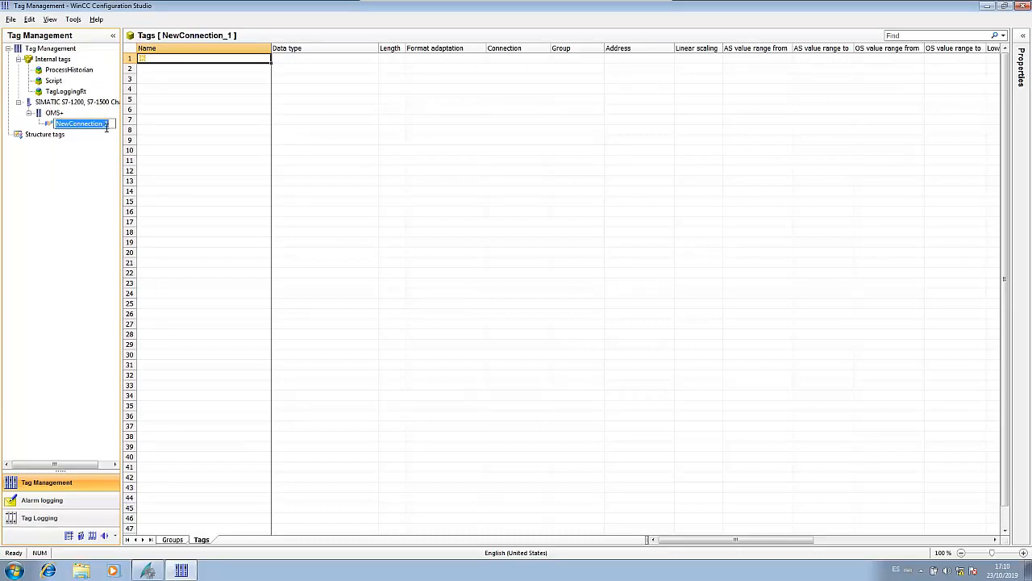
{"action": "type", "text": "PLC_"}
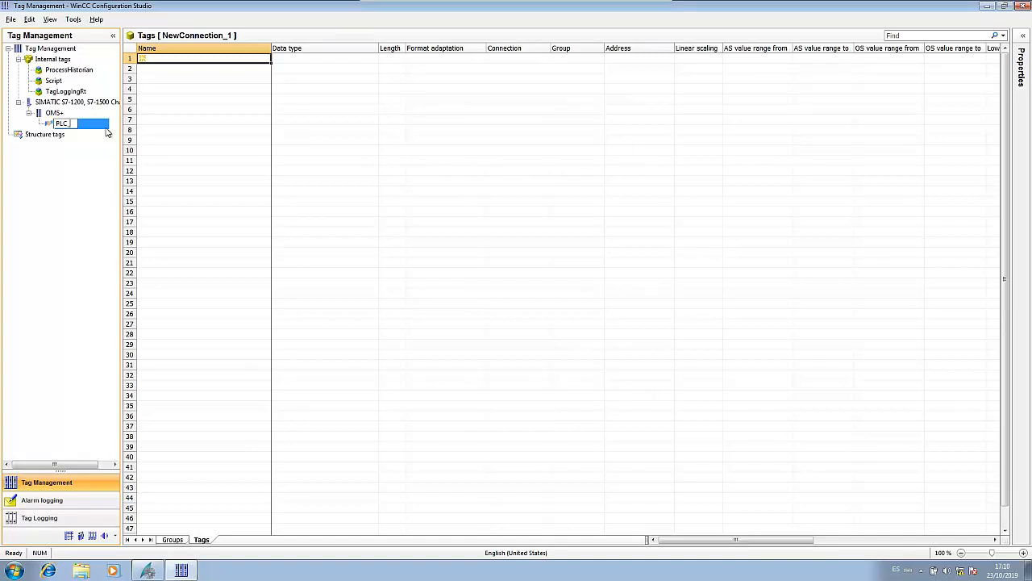
{"action": "type", "text": "Heat-Chamber"}
{"action": "key", "text": "BackSpace"}
{"action": "key", "text": "BackSpace"}
{"action": "key", "text": "BackSpace"}
{"action": "key", "text": "BackSpace"}
{"action": "key", "text": "BackSpace"}
{"action": "key", "text": "BackSpace"}
{"action": "key", "text": "BackSpace"}
{"action": "key", "text": "BackSpace"}
{"action": "type", "text": "t_Chamber"}
{"action": "key", "text": "Return"}
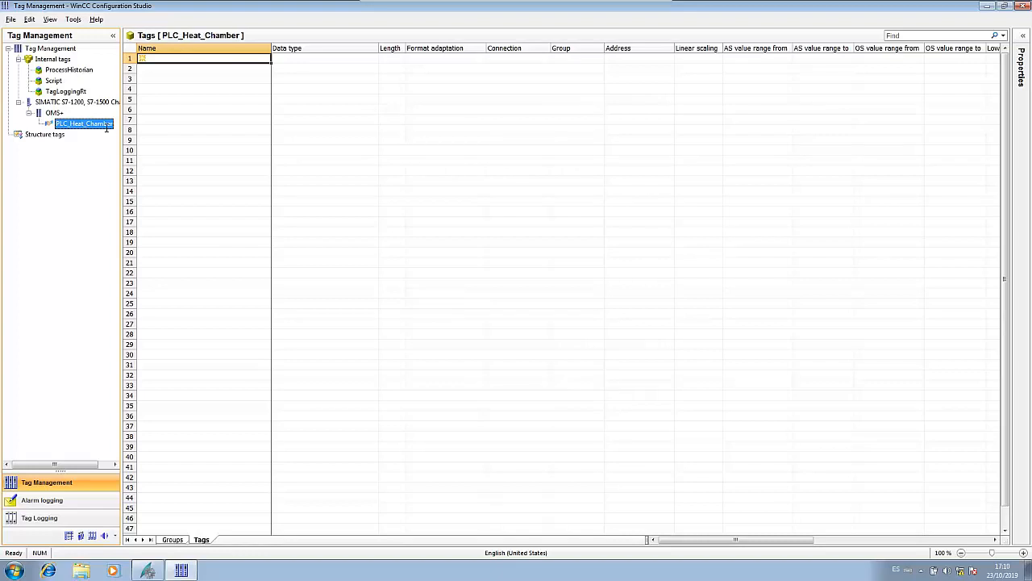
Add a tag group named Chamber_1 to the PLC_Heat_Chamber connection
{"action": "right_click", "coordinate": [79, 123]}
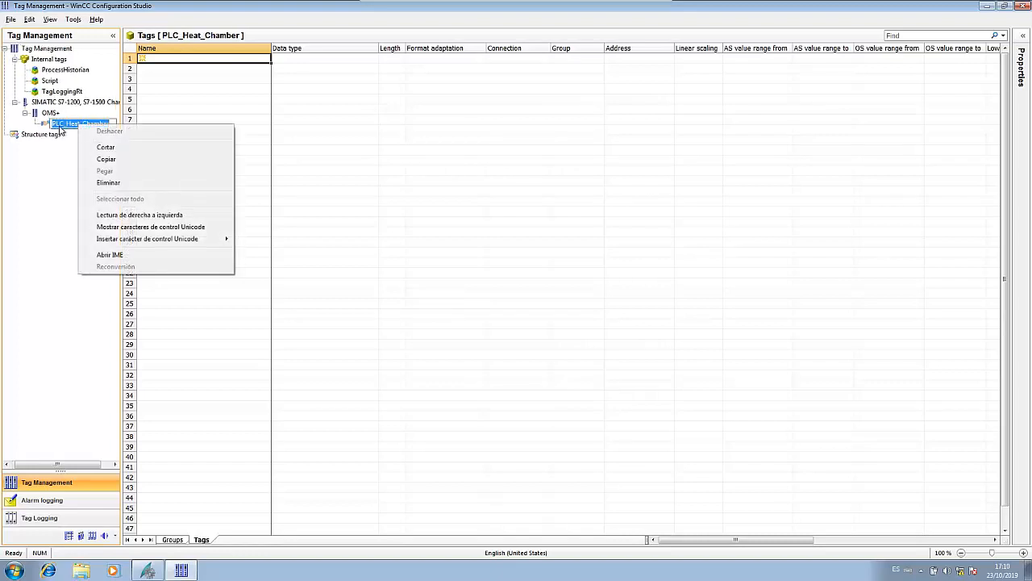
{"action": "left_click", "coordinate": [42, 123]}
{"action": "right_click", "coordinate": [43, 124]}
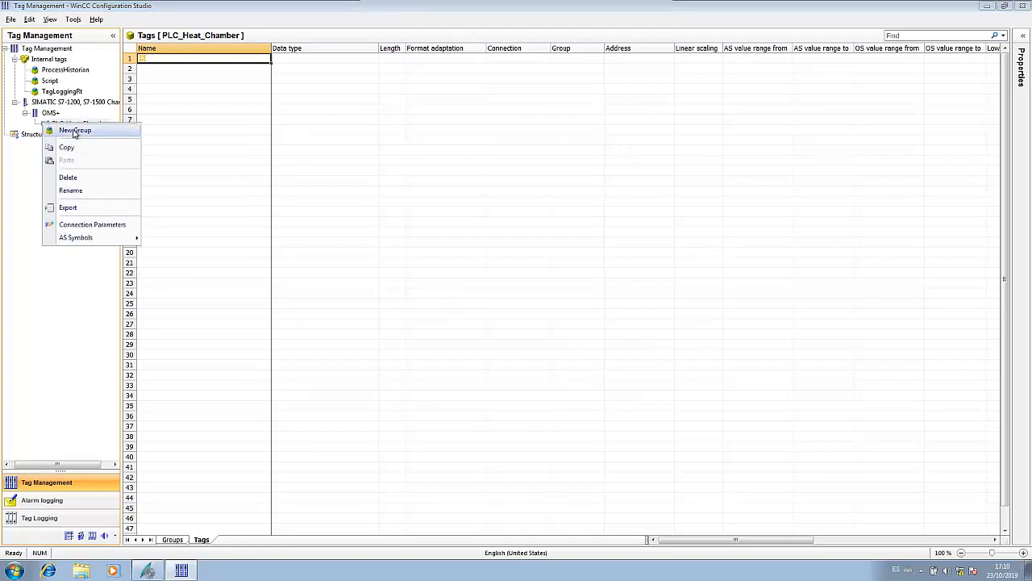
{"action": "left_click", "coordinate": [73, 131]}
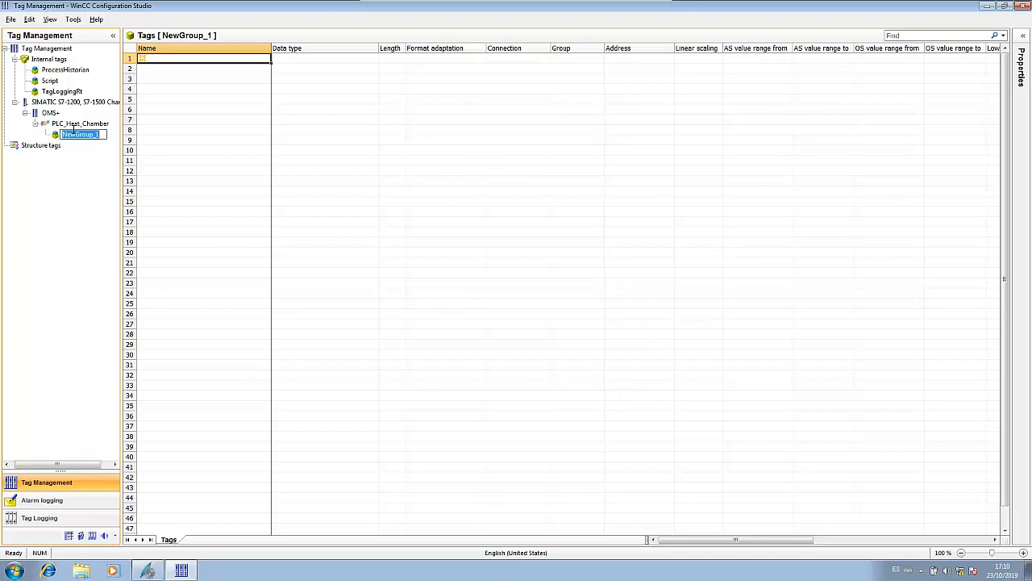
{"action": "type", "text": "Chamber_1"}
{"action": "key", "text": "Return"}
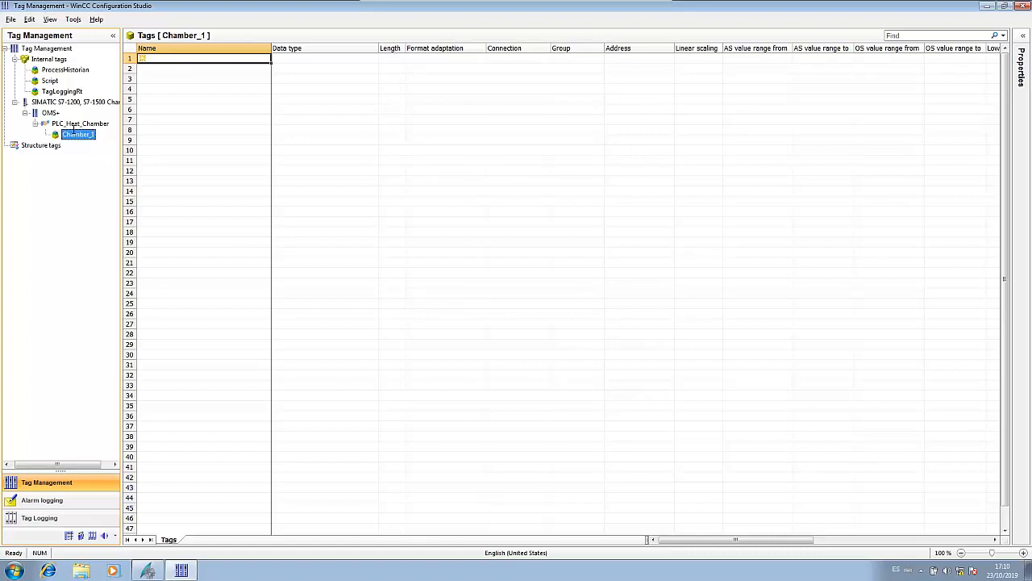
Add a second tag group named Chamber_2 to the PLC_Heat_Chamber connection
{"action": "right_click", "coordinate": [81, 125]}
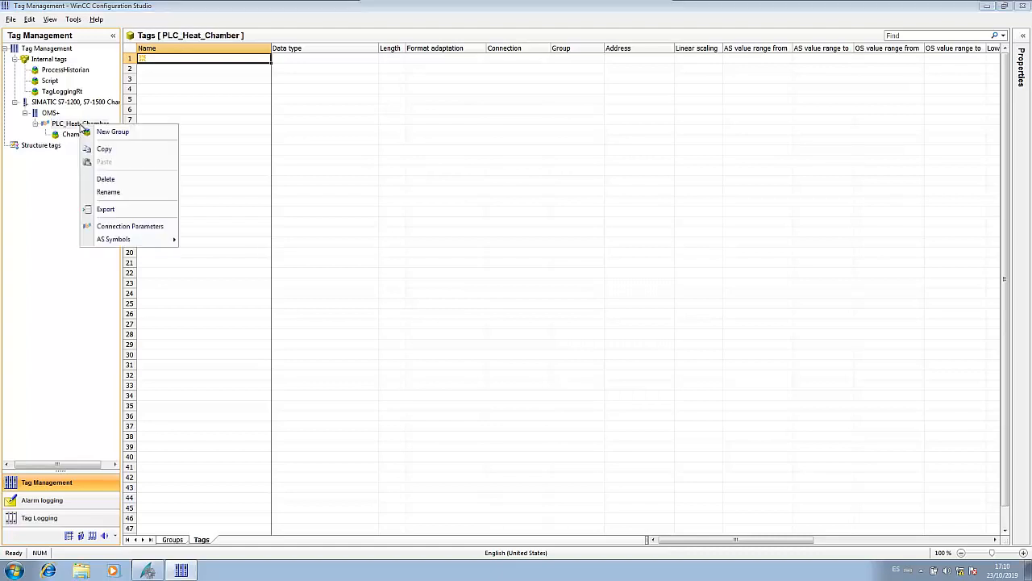
{"action": "left_click", "coordinate": [105, 132]}
{"action": "type", "text": "Chamber_2"}
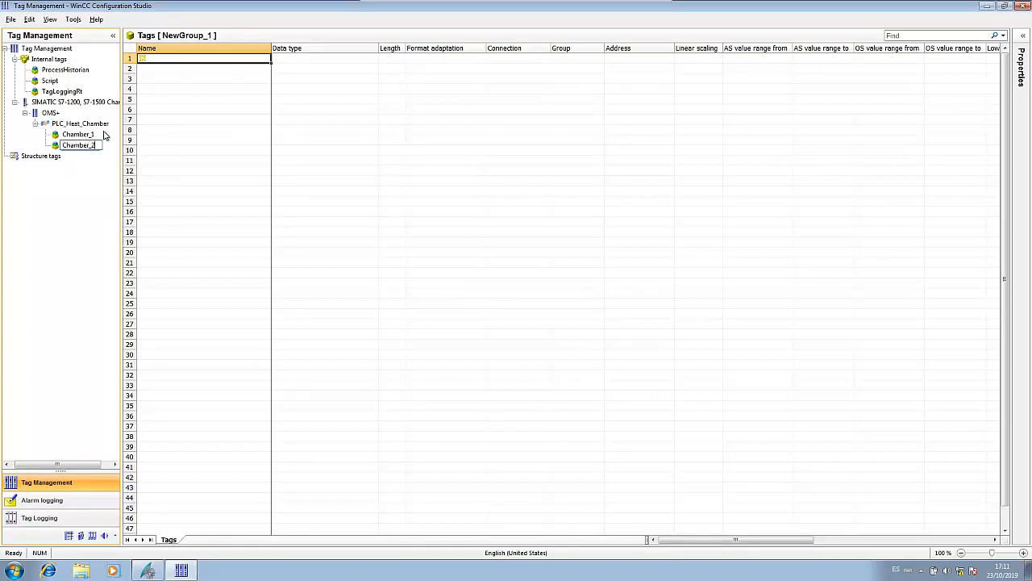
{"action": "key", "text": "Return"}
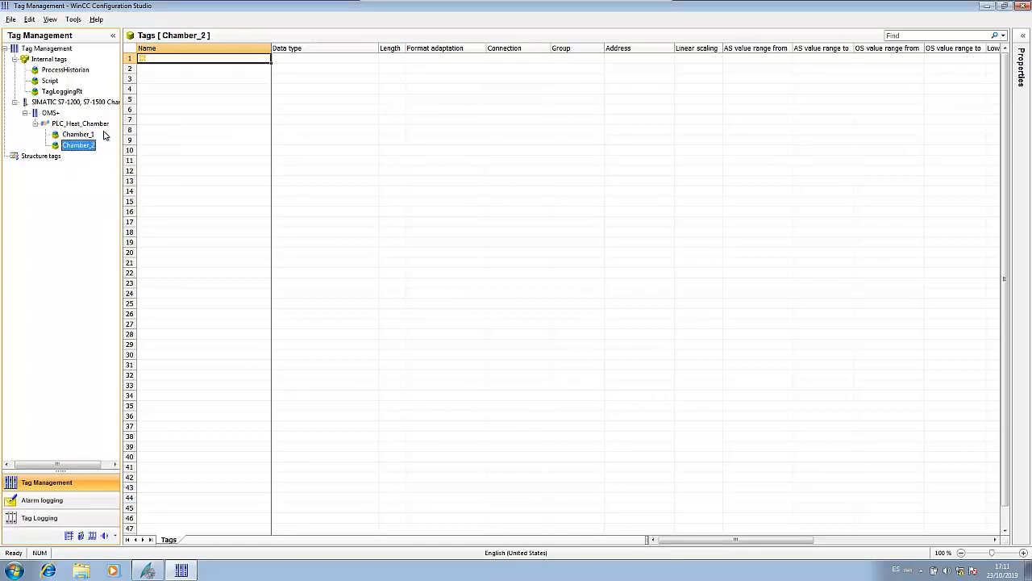
Create a tag named Temperature in the Chamber_1 group
{"action": "left_click", "coordinate": [90, 136]}
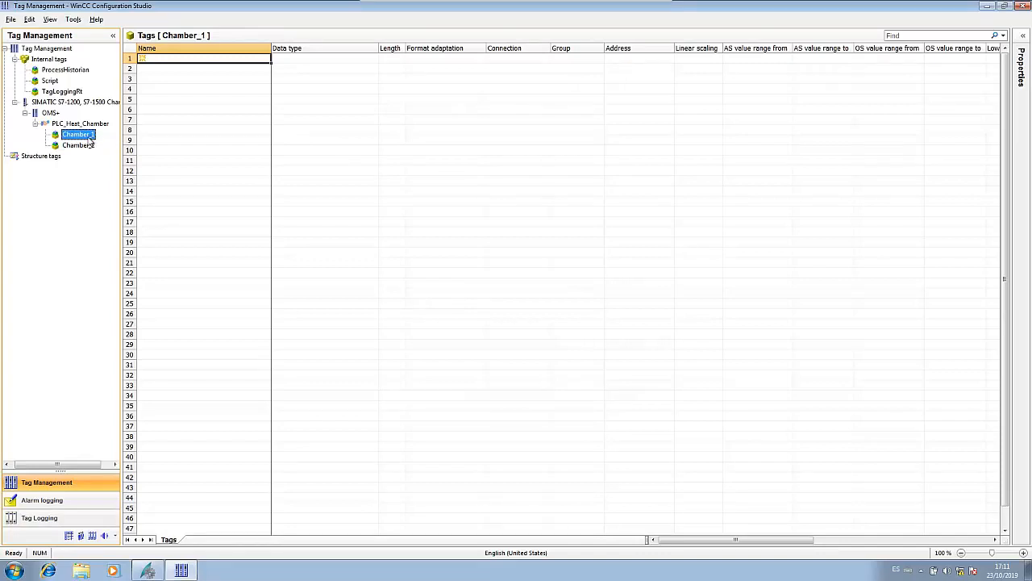
{"action": "right_click", "coordinate": [89, 137]}
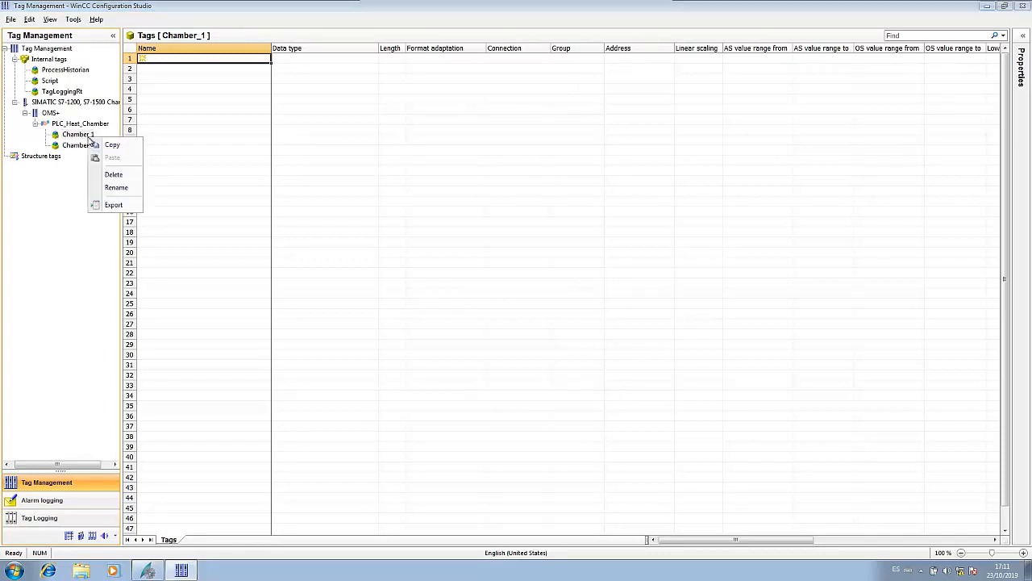
{"action": "left_click", "coordinate": [208, 62]}
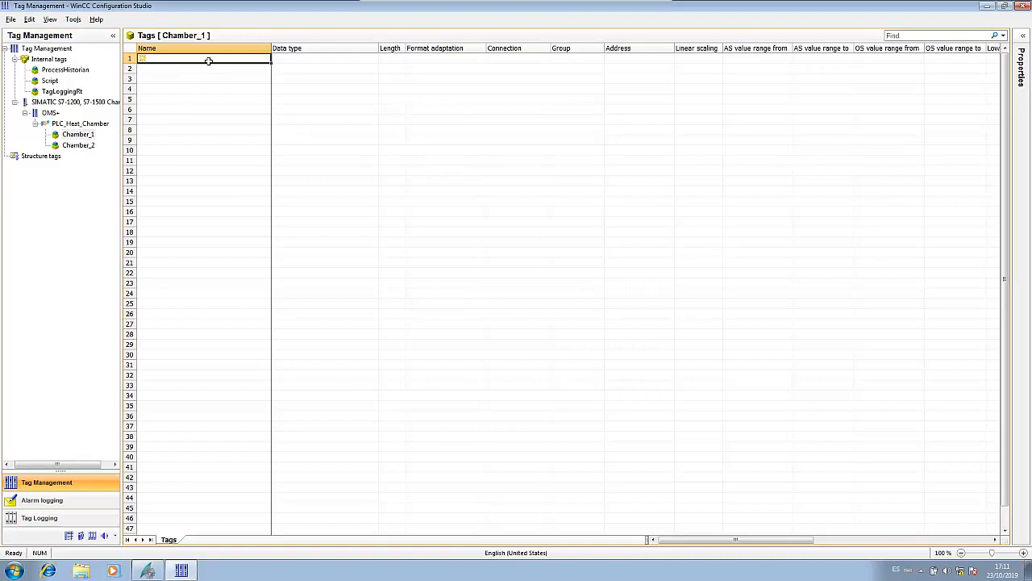
{"action": "type", "text": "Temperaty"}
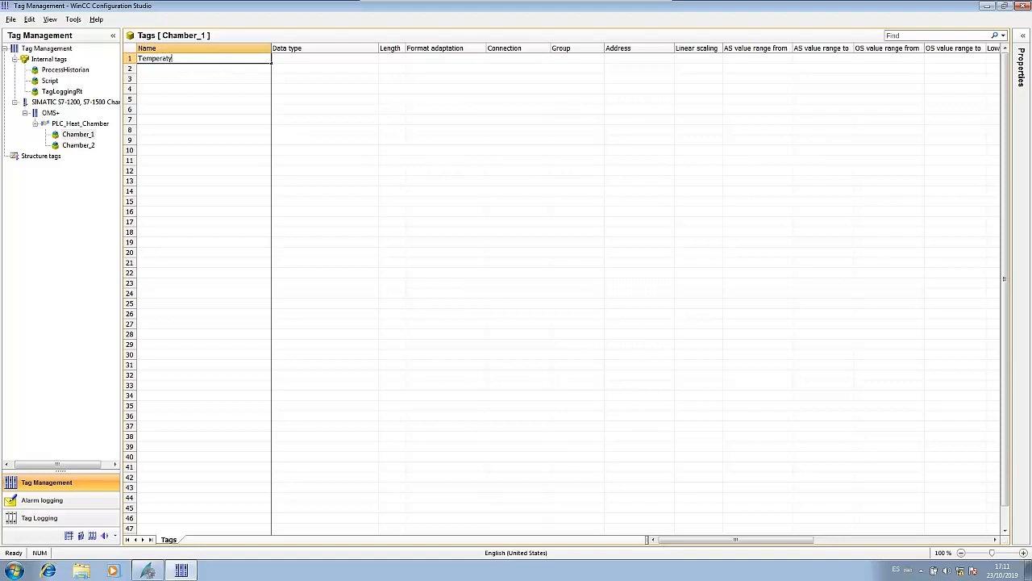
{"action": "key", "text": "BackSpace"}
{"action": "type", "text": "ure"}
{"action": "key", "text": "Return"}
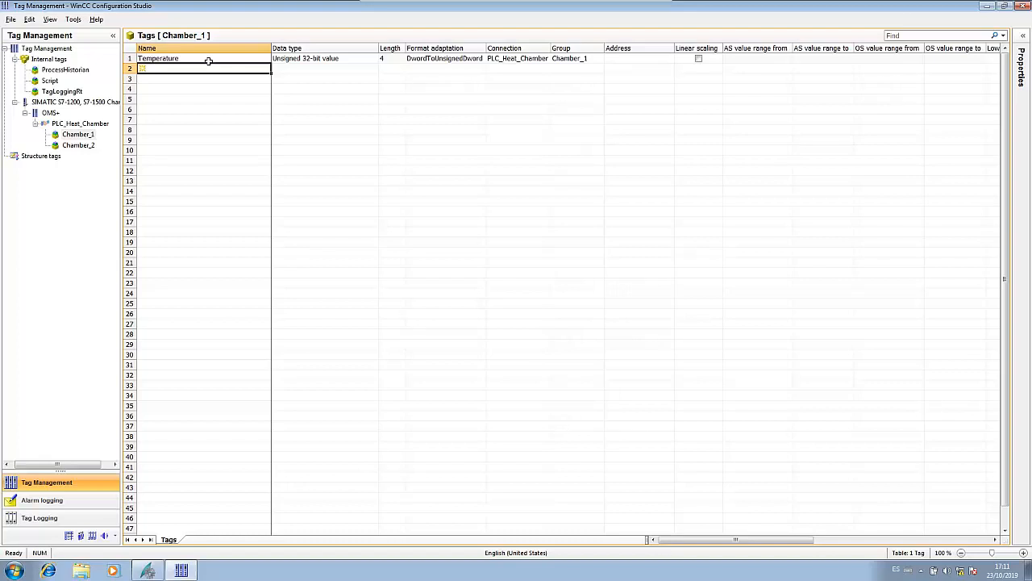
Review the Temperature tag's data type and length, and display its full properties
{"action": "left_click", "coordinate": [213, 59]}
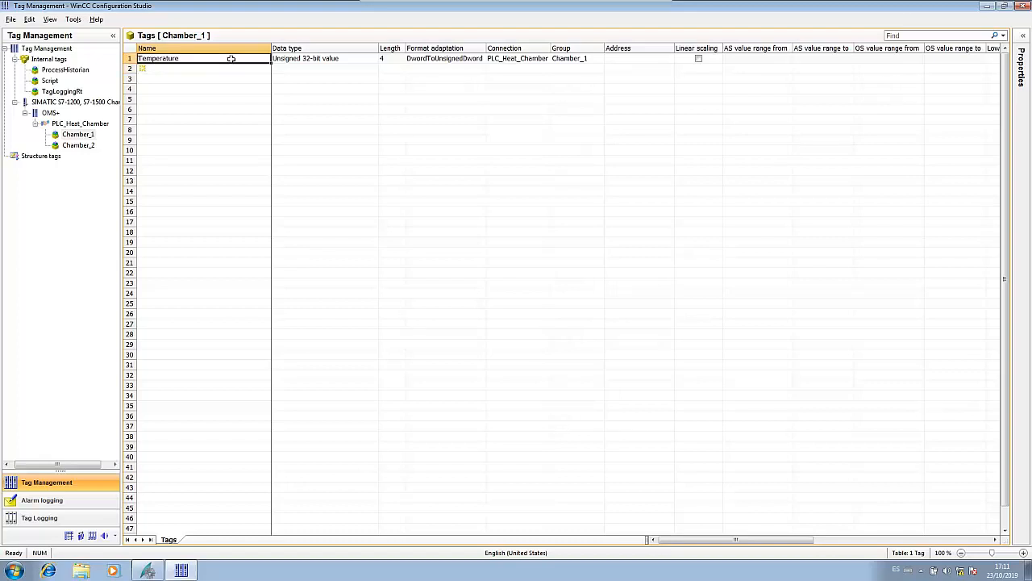
{"action": "left_click", "coordinate": [306, 58]}
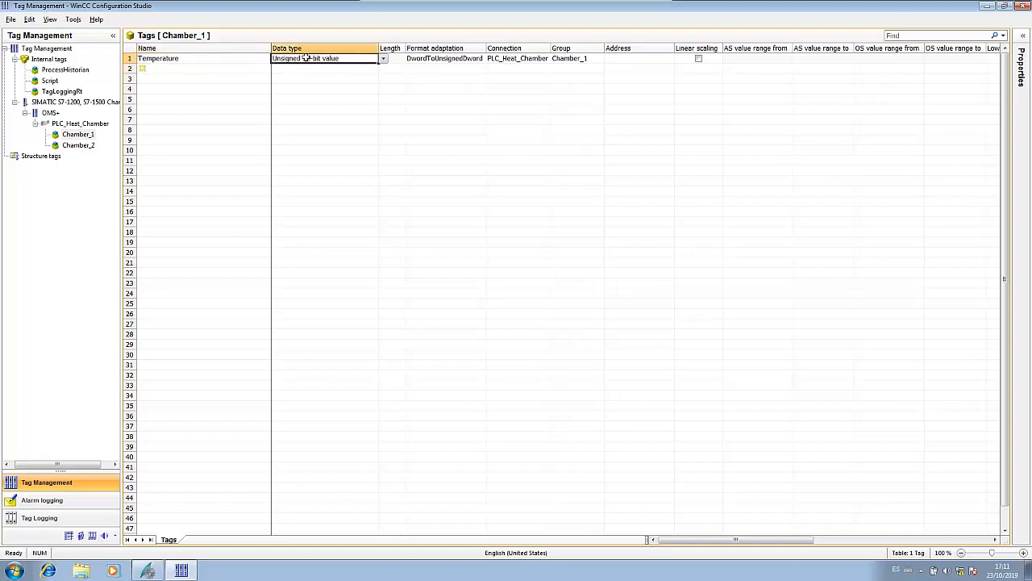
{"action": "left_click", "coordinate": [397, 58]}
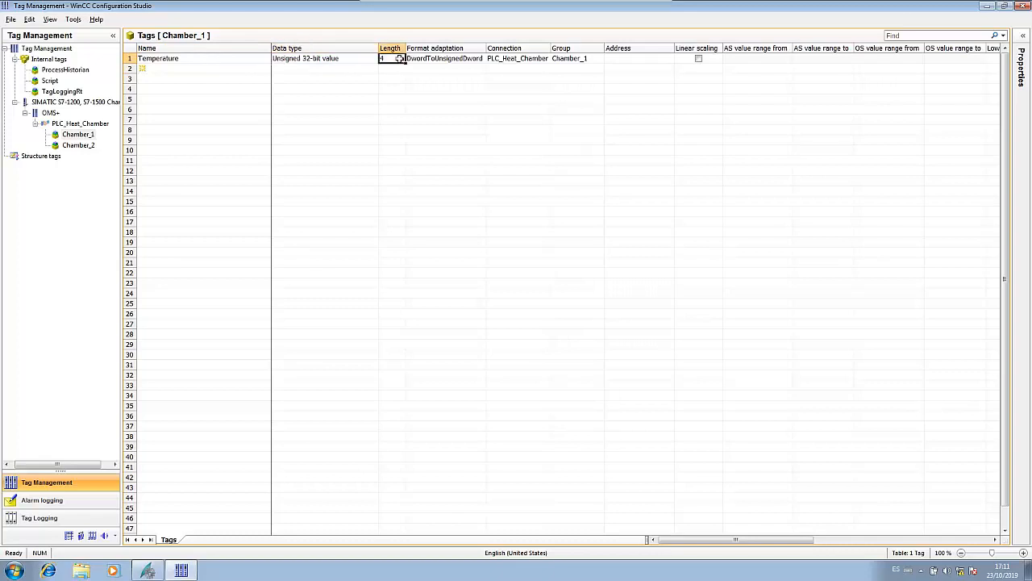
{"action": "left_click", "coordinate": [1022, 37]}
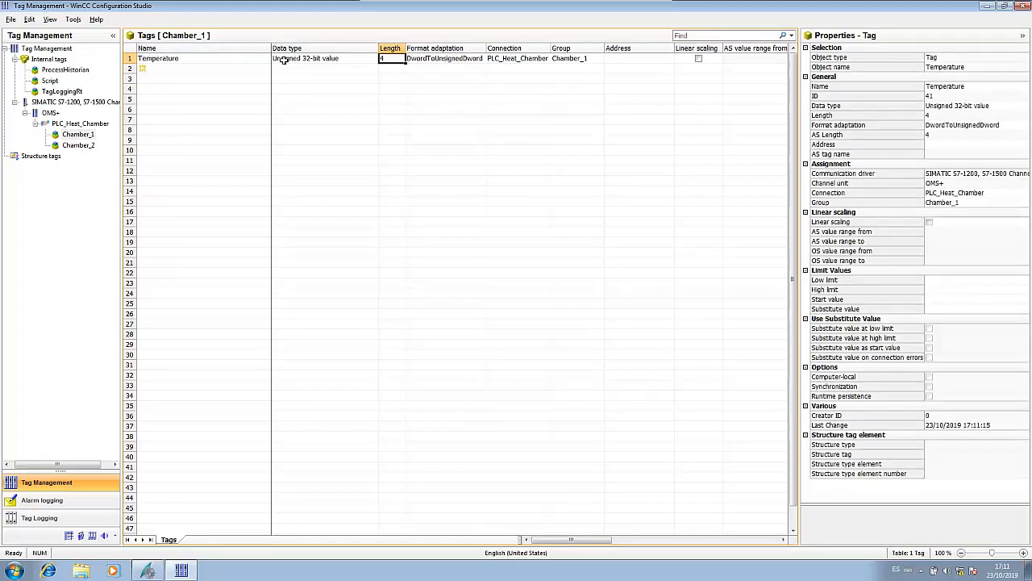
Change the Temperature tag's data type to Unsigned 16-bit value
{"action": "left_click", "coordinate": [224, 59]}
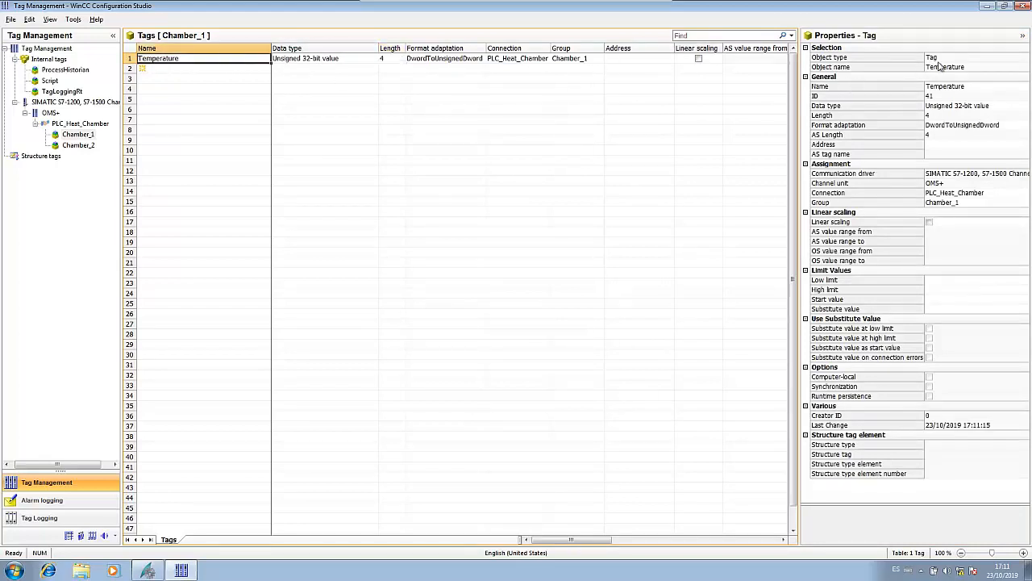
{"action": "left_click", "coordinate": [952, 107]}
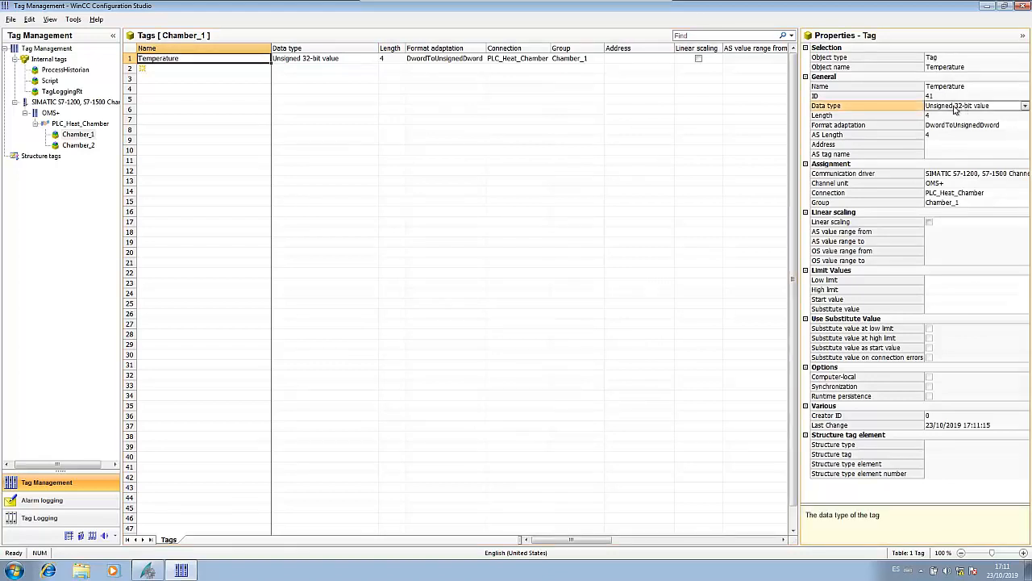
{"action": "left_click", "coordinate": [1024, 106]}
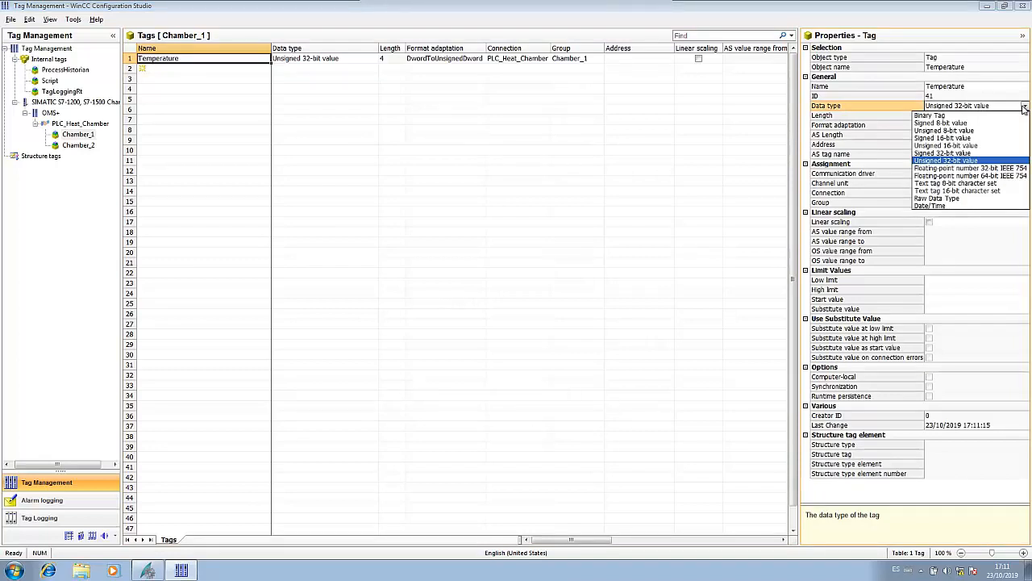
{"action": "left_click", "coordinate": [966, 145]}
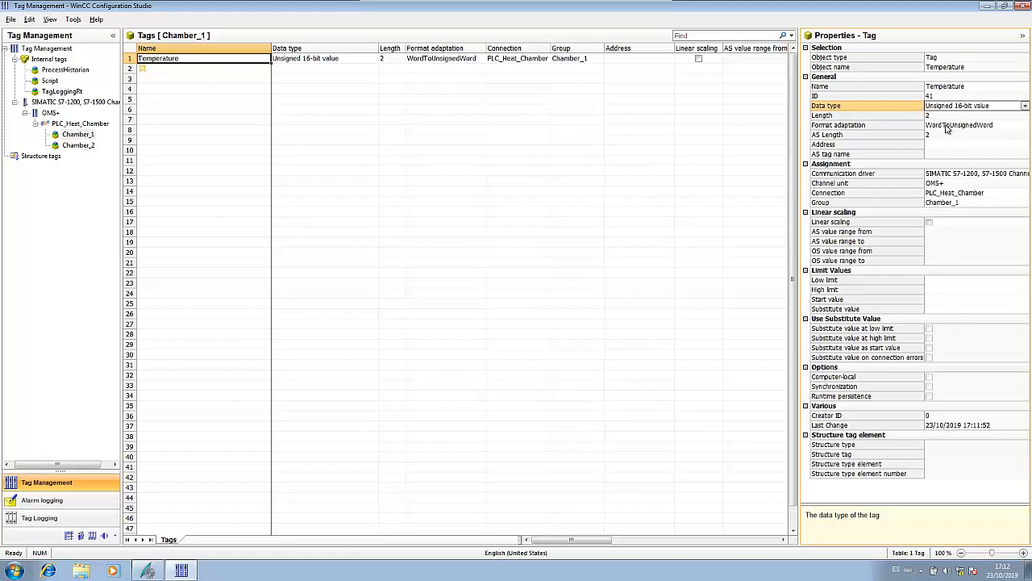
{"action": "left_click", "coordinate": [1025, 106]}
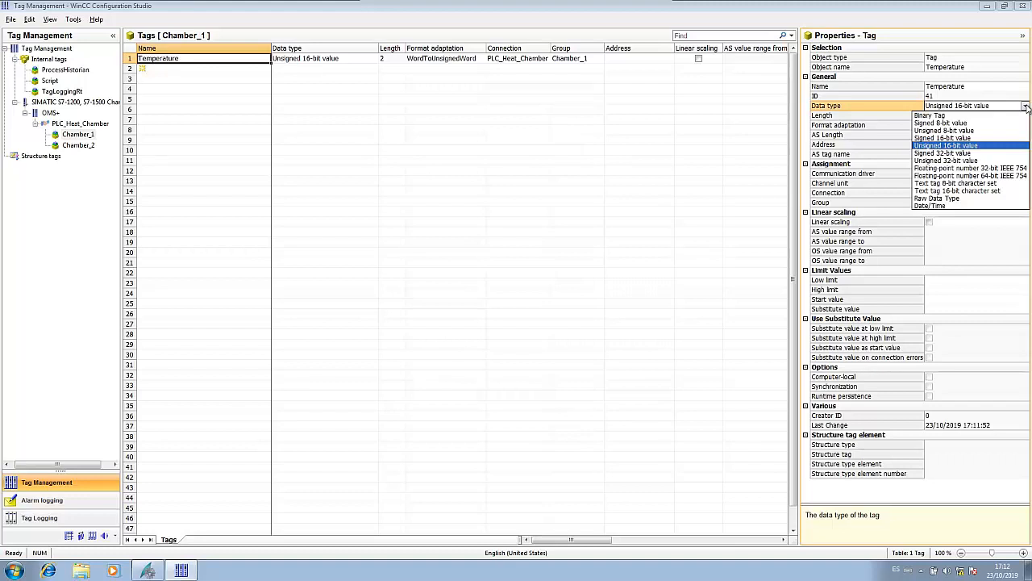
{"action": "left_click", "coordinate": [1025, 106]}
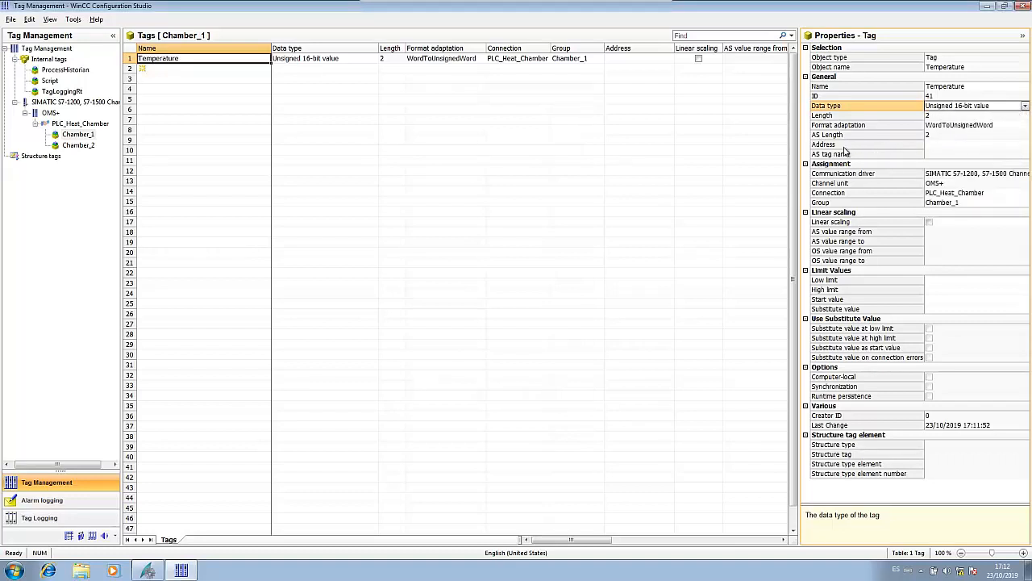
Set the Temperature tag's address to the Bit memory data area as a Word at MW 0
{"action": "left_click", "coordinate": [941, 146]}
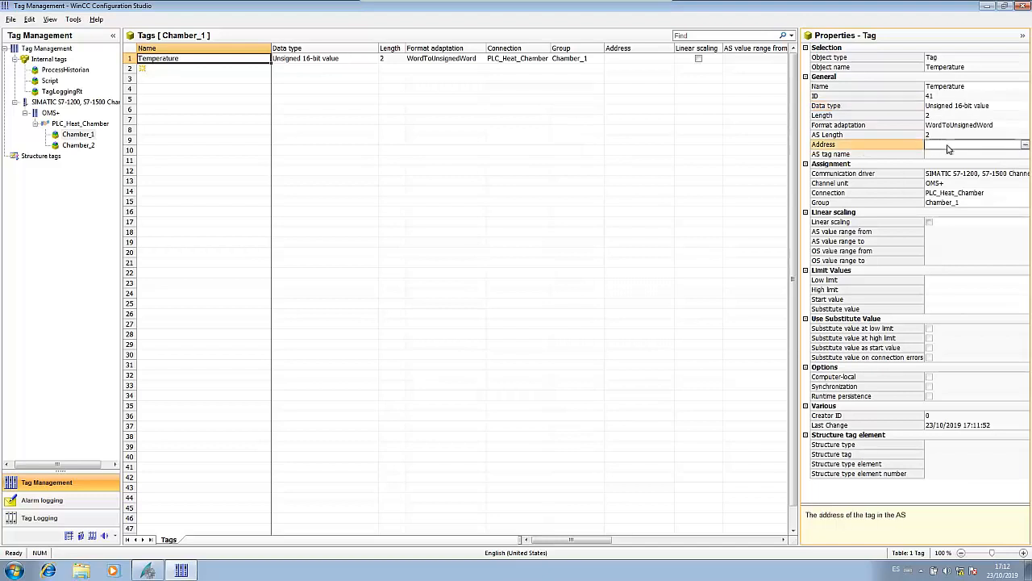
{"action": "left_click", "coordinate": [1025, 148]}
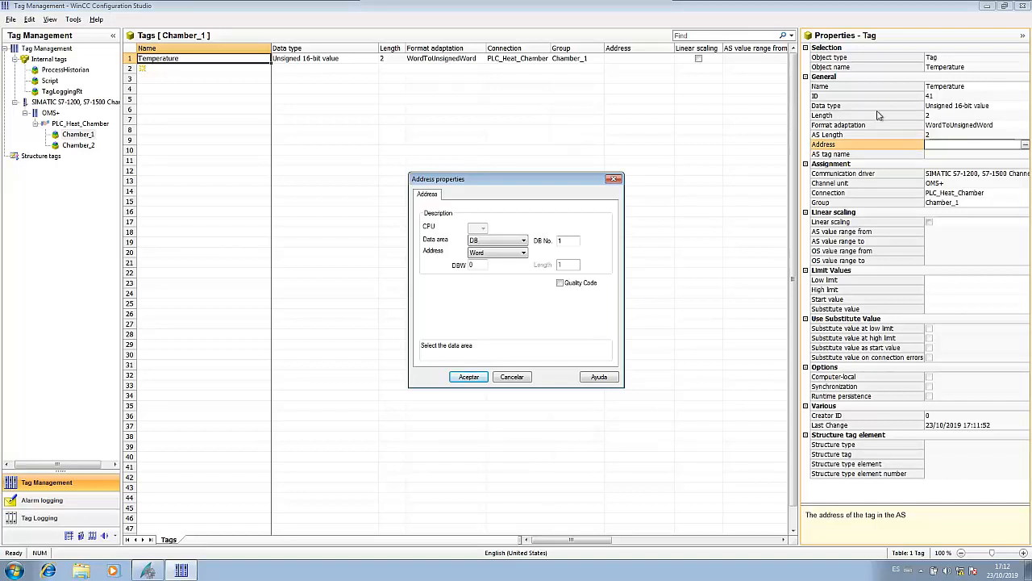
{"action": "left_click", "coordinate": [498, 240]}
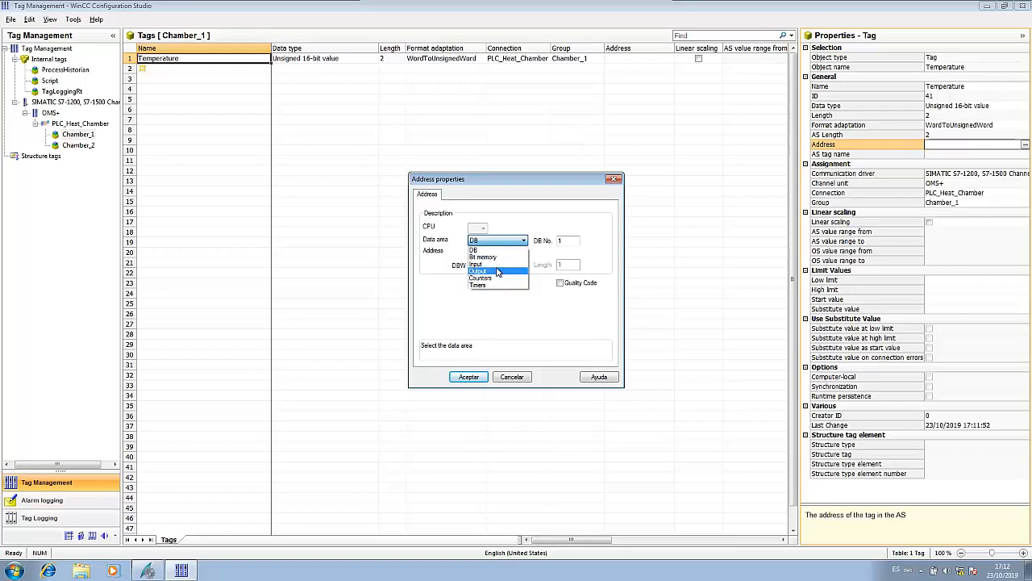
{"action": "left_click", "coordinate": [503, 258]}
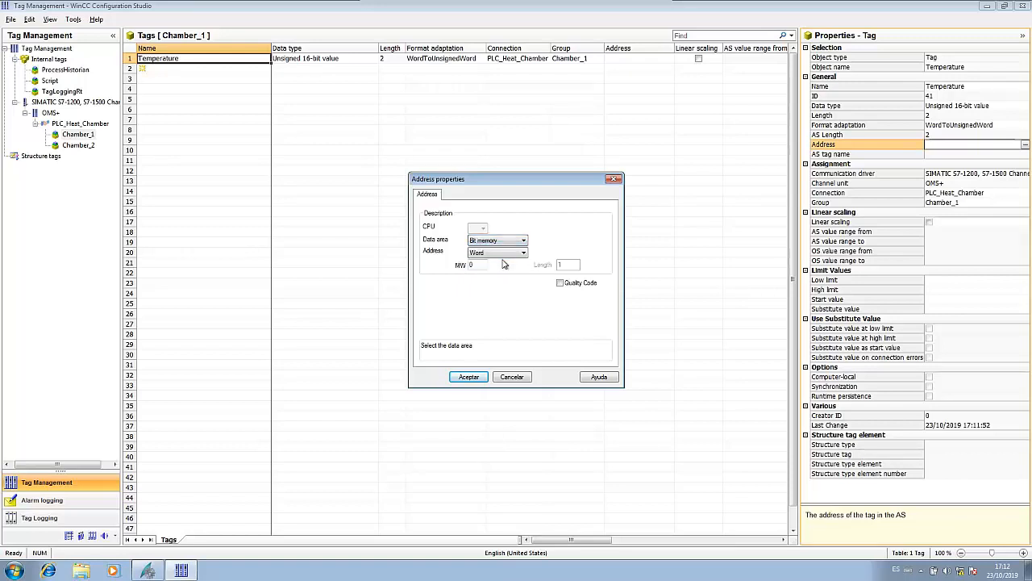
{"action": "left_click", "coordinate": [488, 253]}
{"action": "left_click", "coordinate": [488, 255]}
{"action": "left_click", "coordinate": [468, 377]}
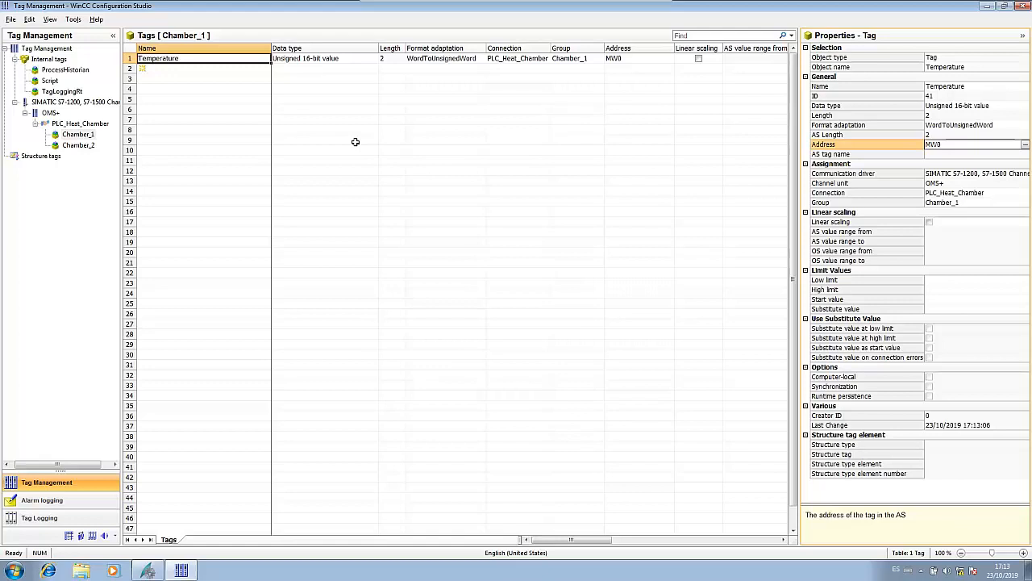
Add a new group named My_Group under Internal tags
{"action": "left_click", "coordinate": [46, 59]}
{"action": "right_click", "coordinate": [47, 60]}
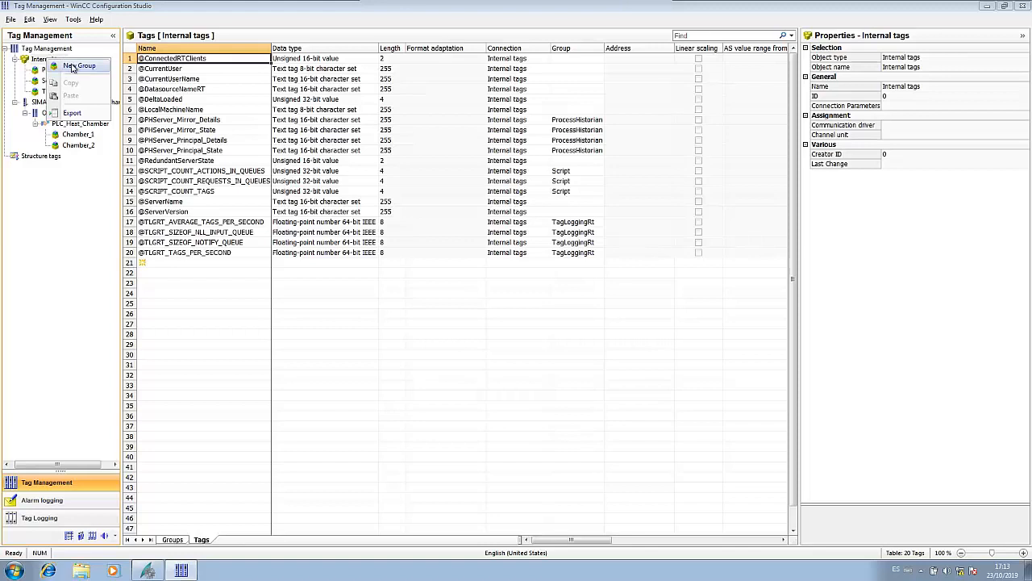
{"action": "left_click", "coordinate": [74, 67]}
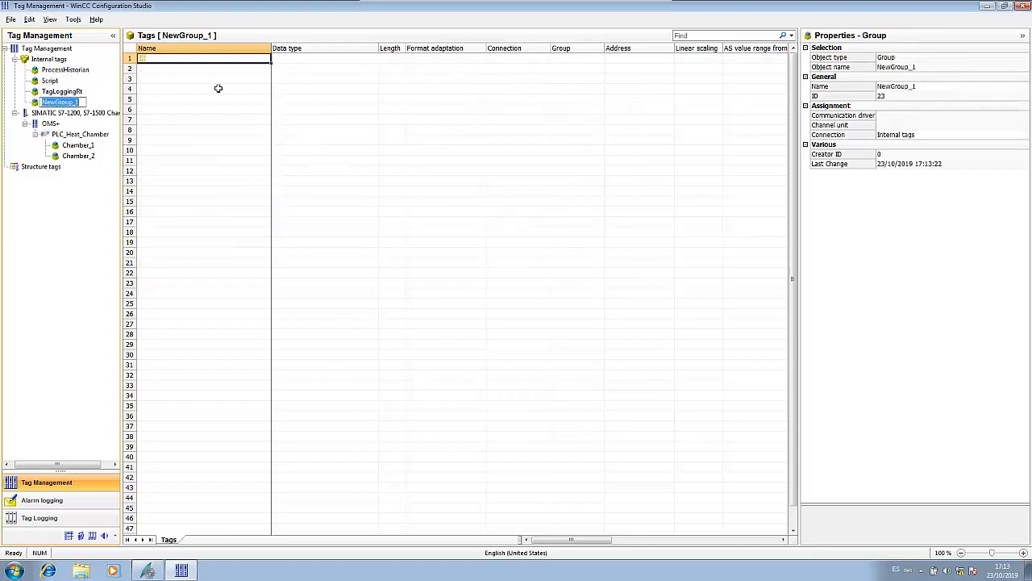
{"action": "type", "text": "My_Group"}
{"action": "key", "text": "Return"}
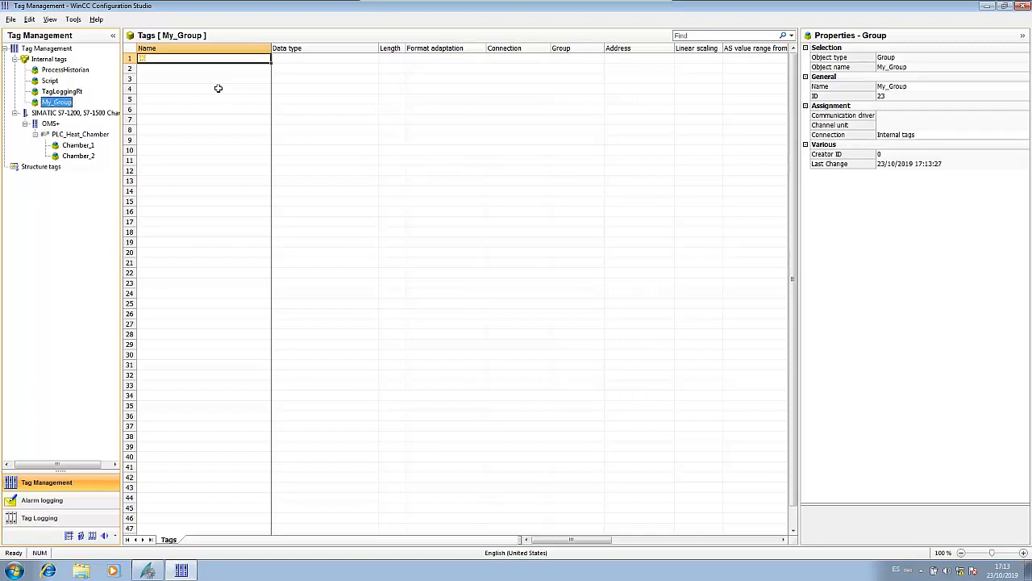
Create an internal tag named Tank_Level in My_Group
{"action": "left_click", "coordinate": [56, 102]}
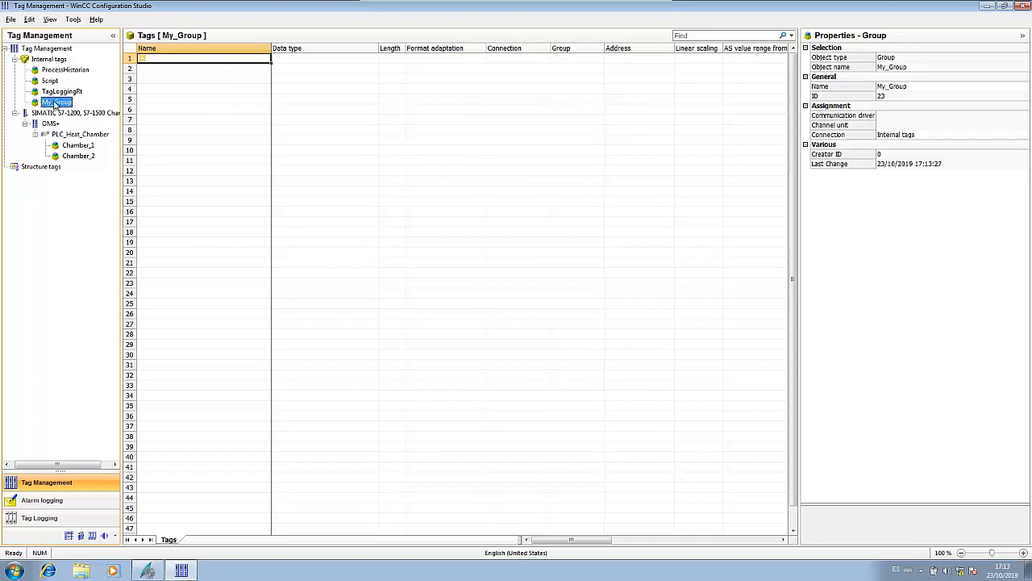
{"action": "left_click", "coordinate": [218, 60]}
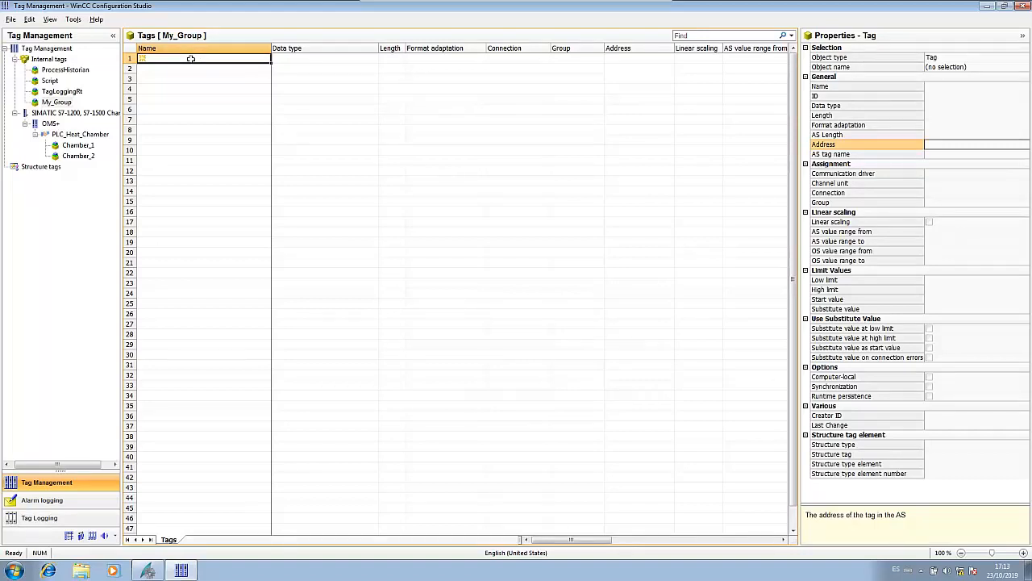
{"action": "type", "text": "Tab"}
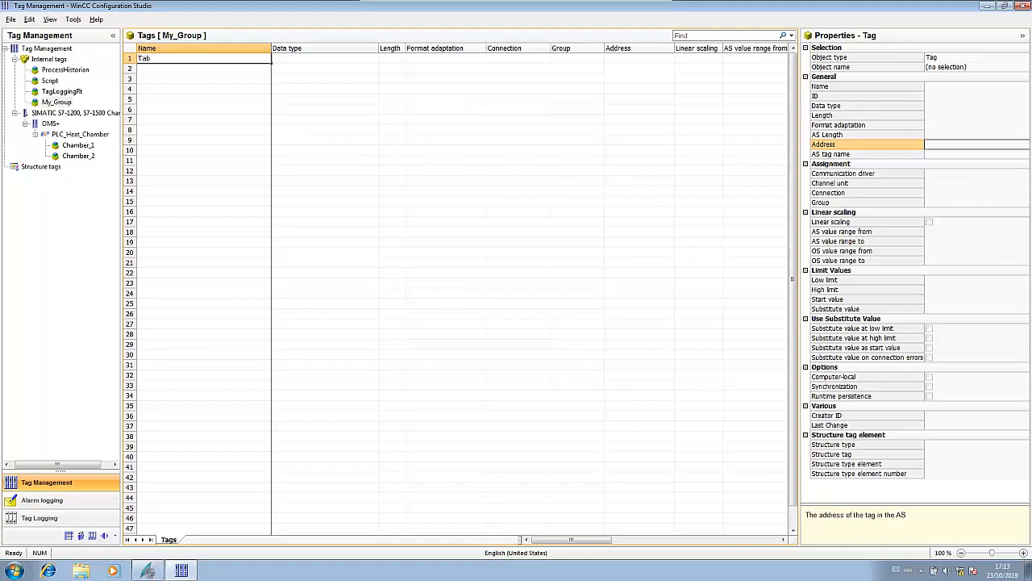
{"action": "type", "text": "nk_Level"}
{"action": "key", "text": "Return"}
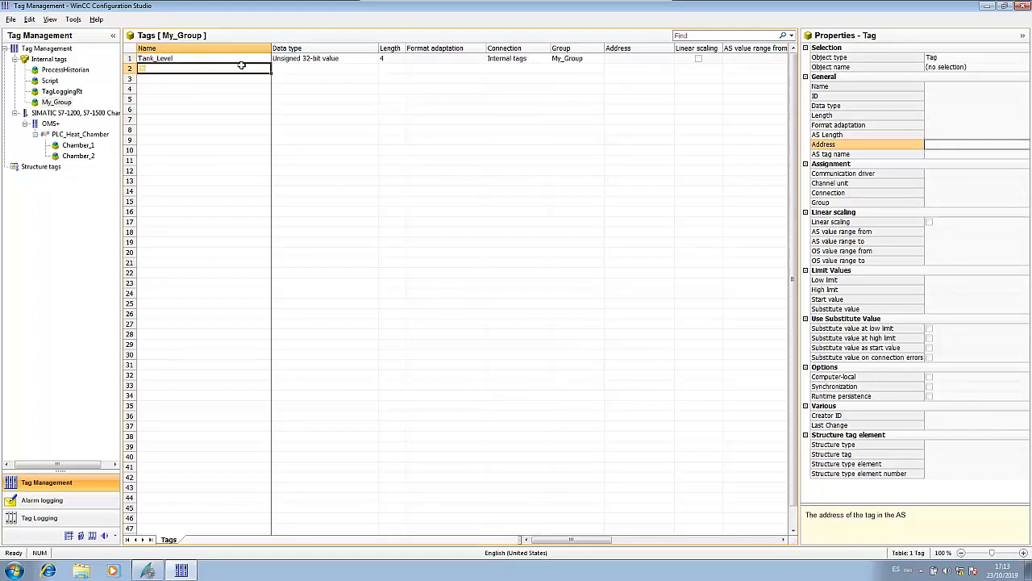
Set the Tank_Level tag's data type to Unsigned 16-bit value and check its length and address fields
{"action": "left_click", "coordinate": [354, 62]}
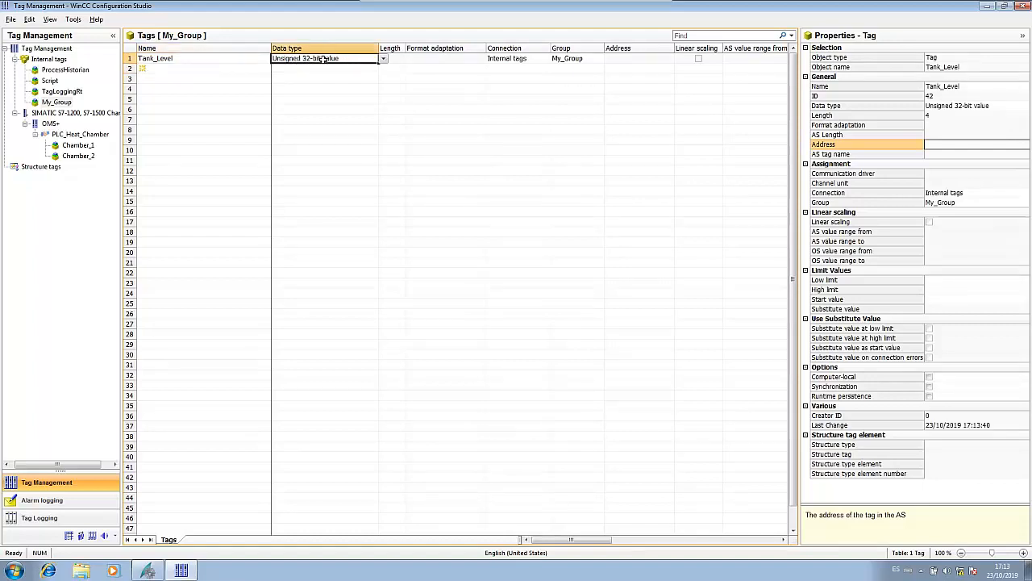
{"action": "left_click", "coordinate": [384, 60]}
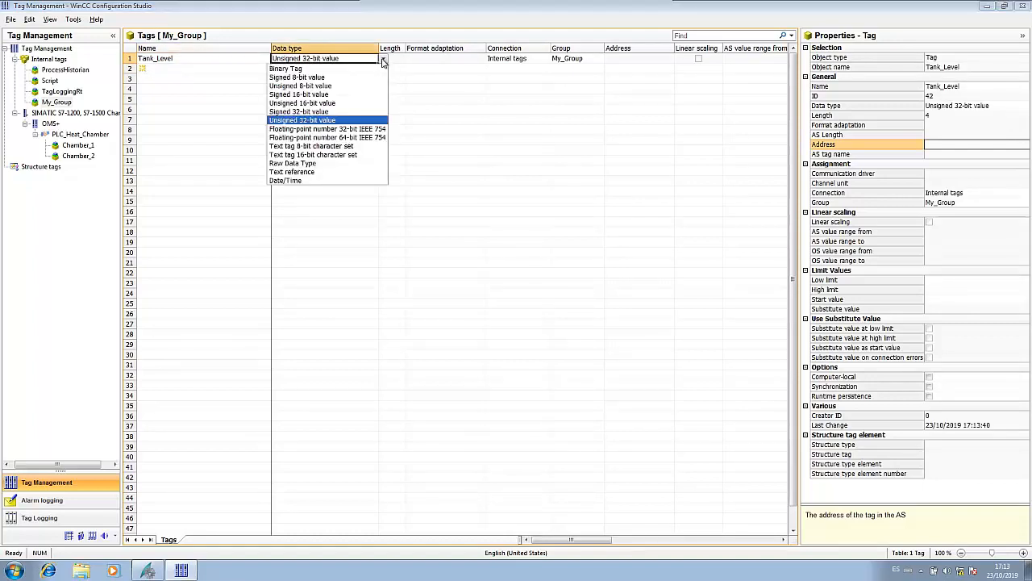
{"action": "left_click", "coordinate": [317, 102]}
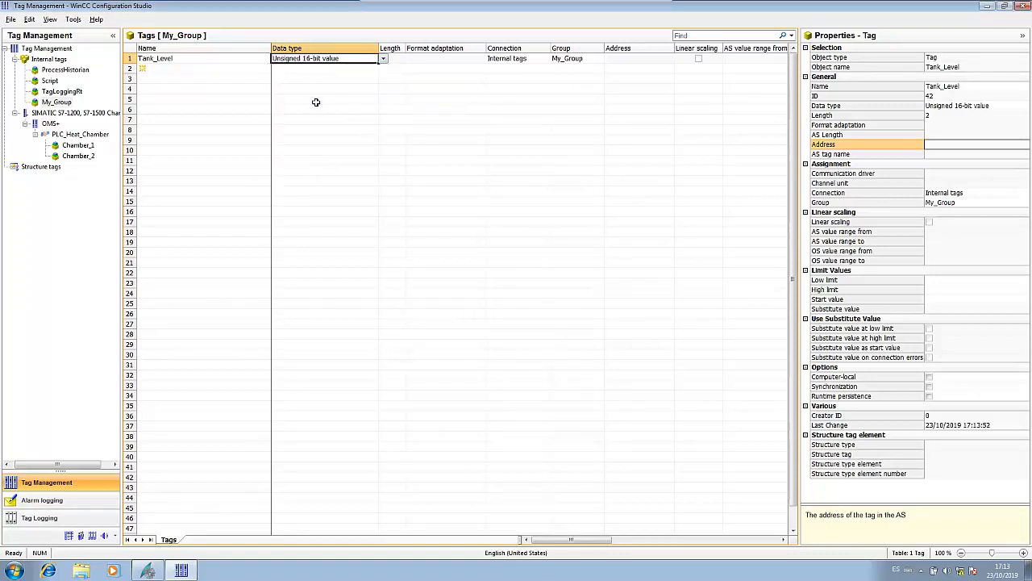
{"action": "left_click", "coordinate": [393, 69]}
{"action": "left_click", "coordinate": [341, 59]}
{"action": "left_click", "coordinate": [392, 59]}
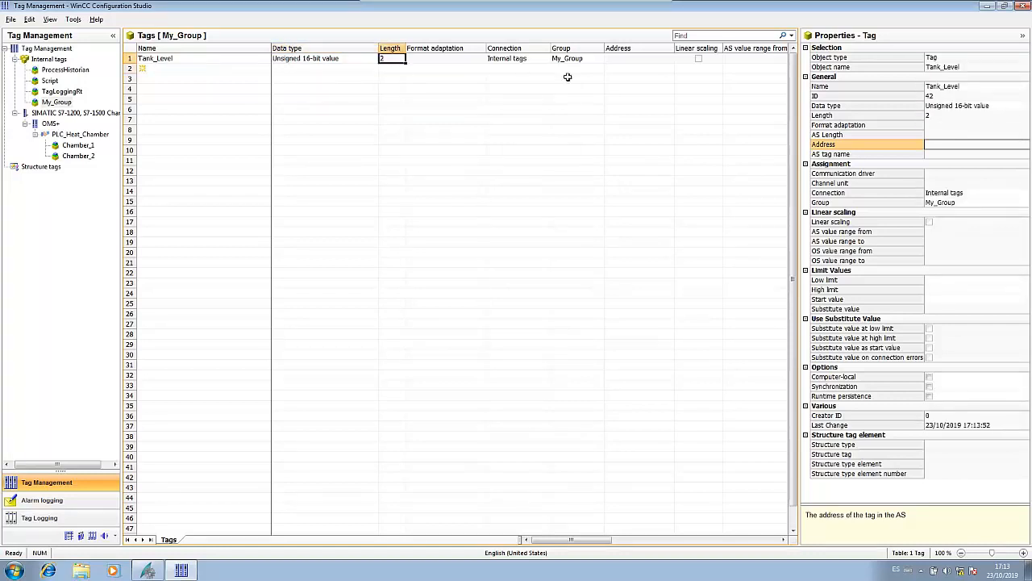
{"action": "left_click", "coordinate": [631, 59]}
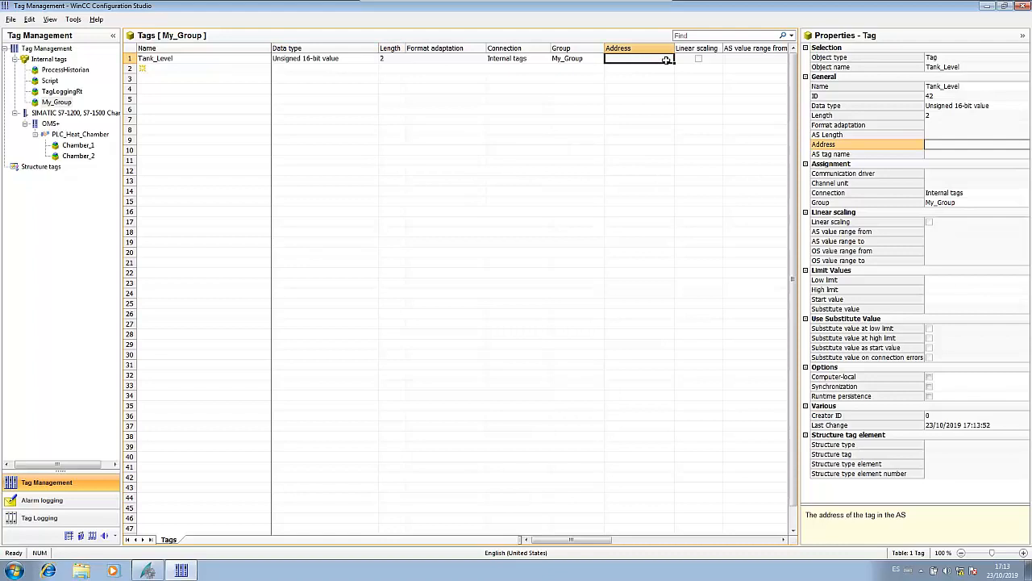